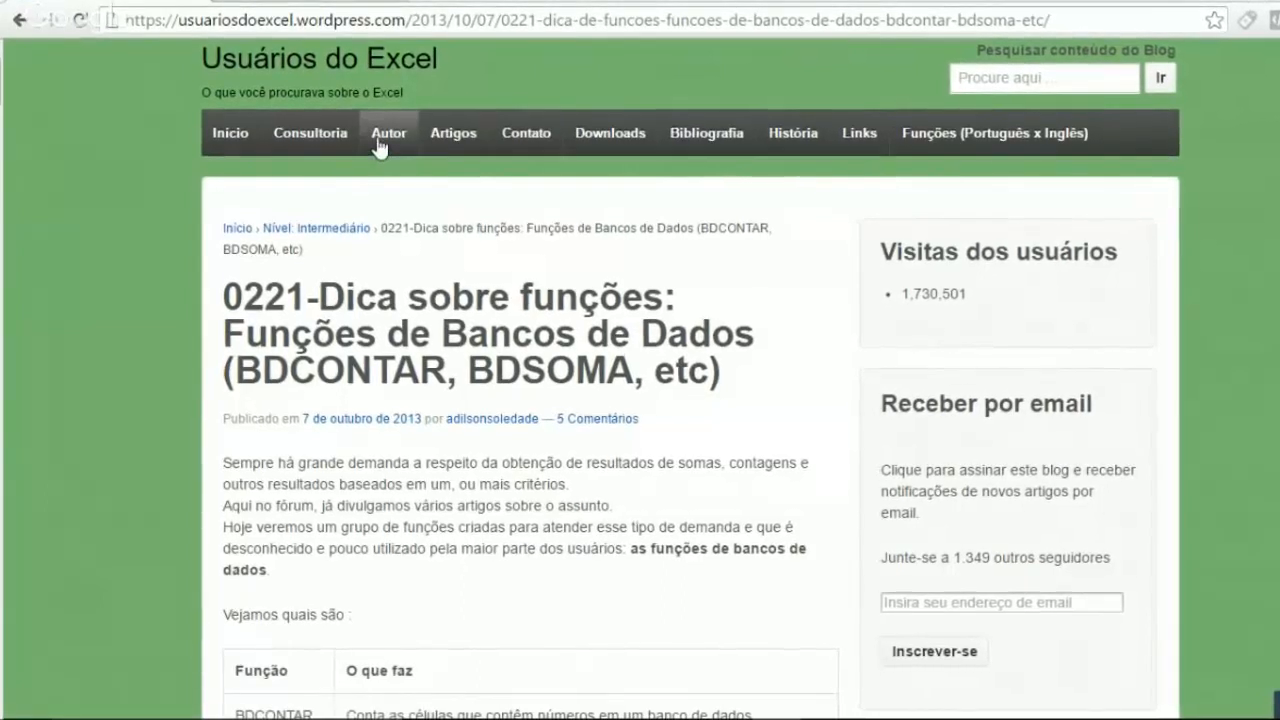
Look through the blog's Autor page and return to the article on database functions.
click(381, 145)
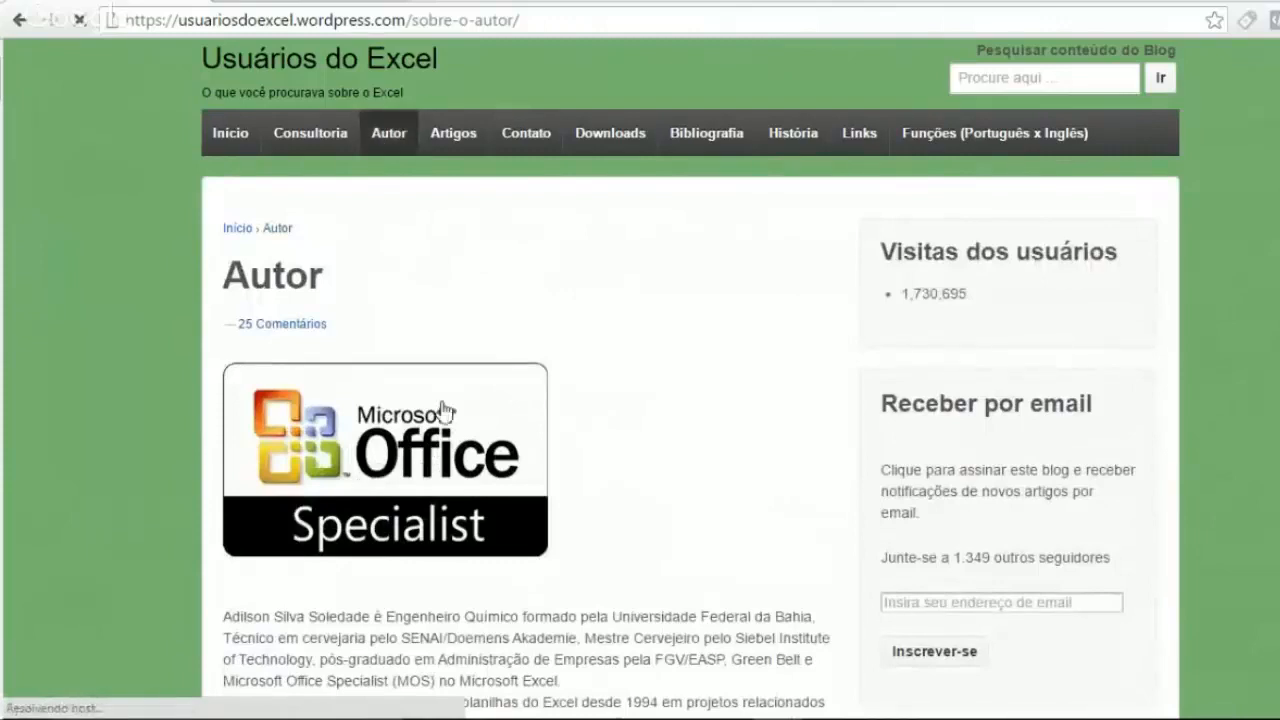
scroll(400, 400, down, 5)
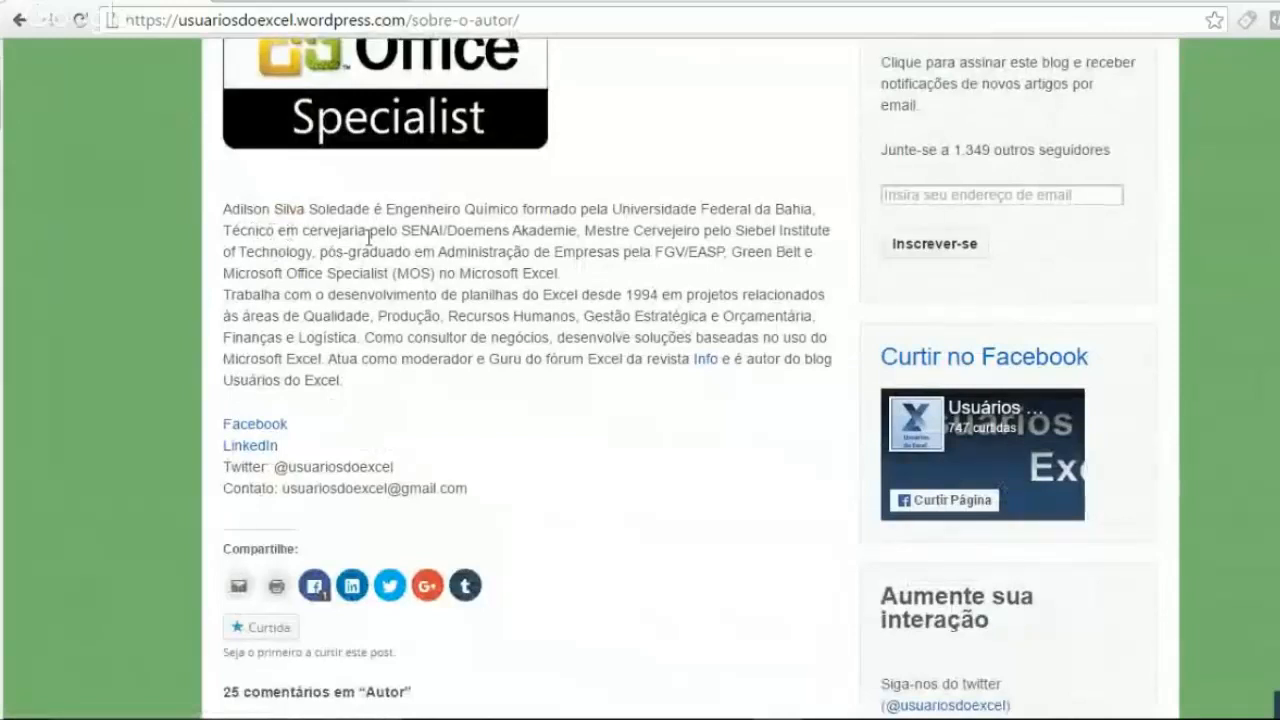
scroll(446, 268, up, 5)
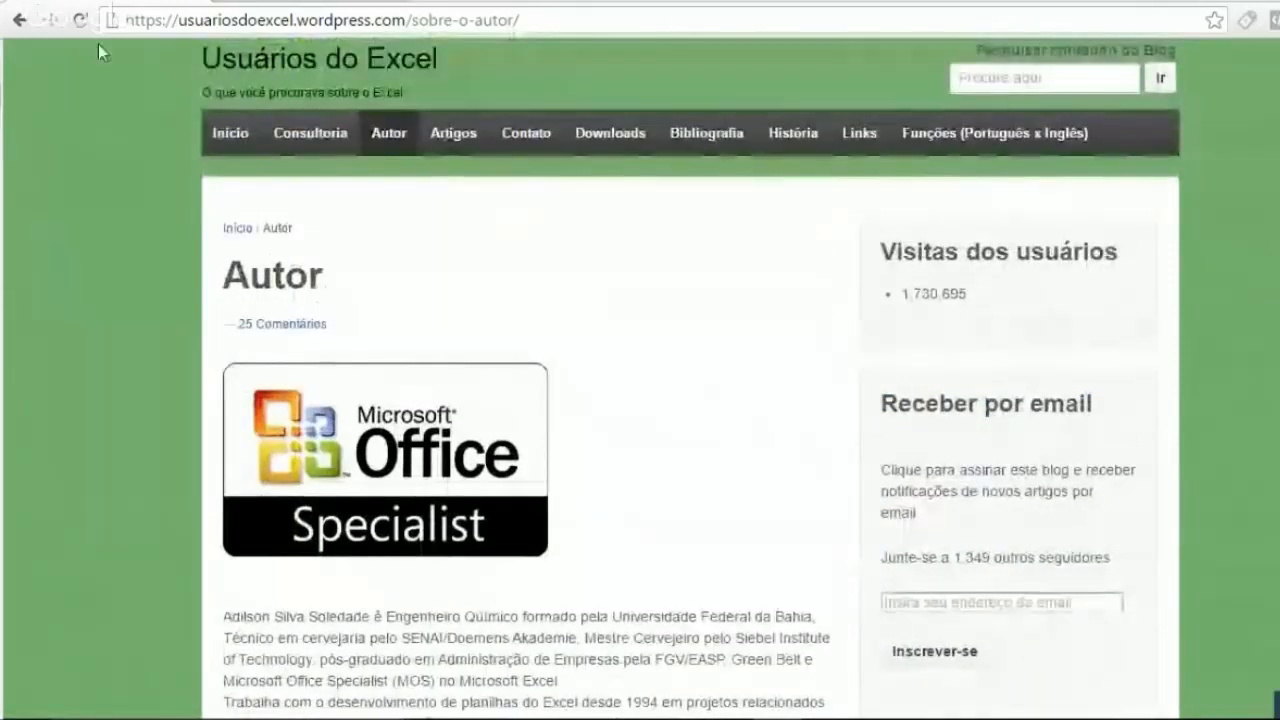
click(18, 26)
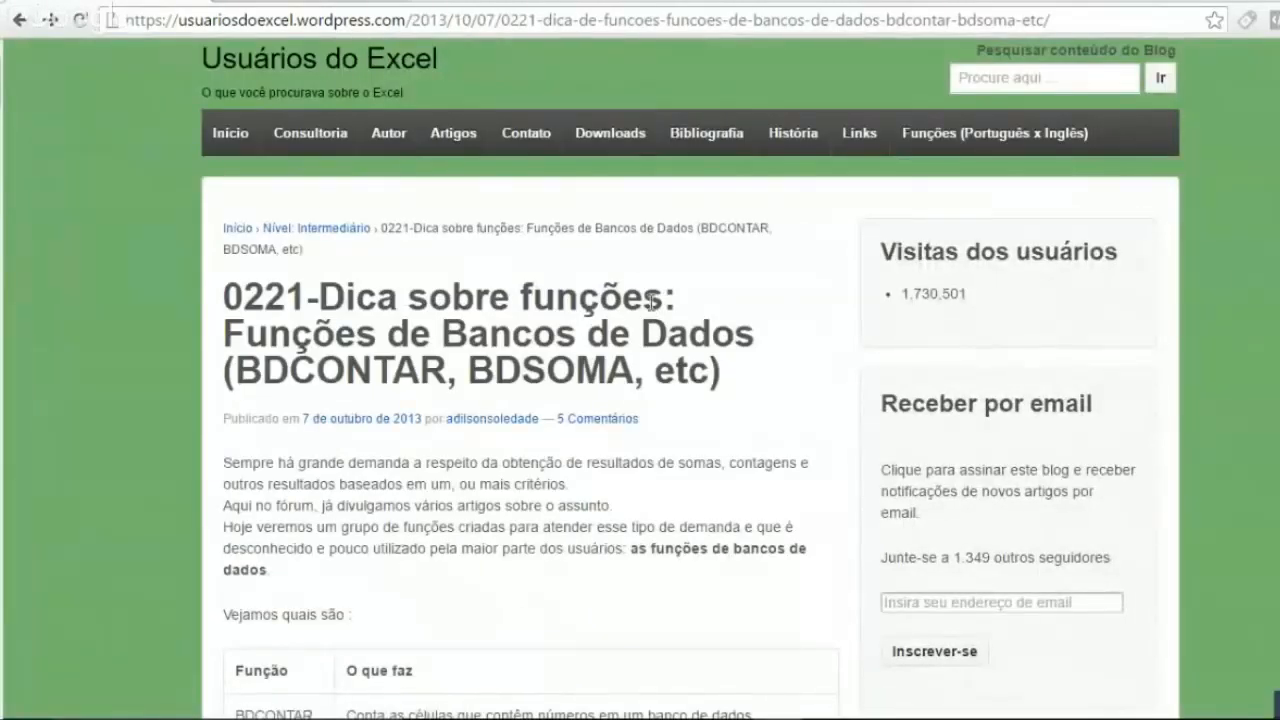
Review the article's list of database functions, the argument descriptions and the example database.
scroll(571, 294, up, 15)
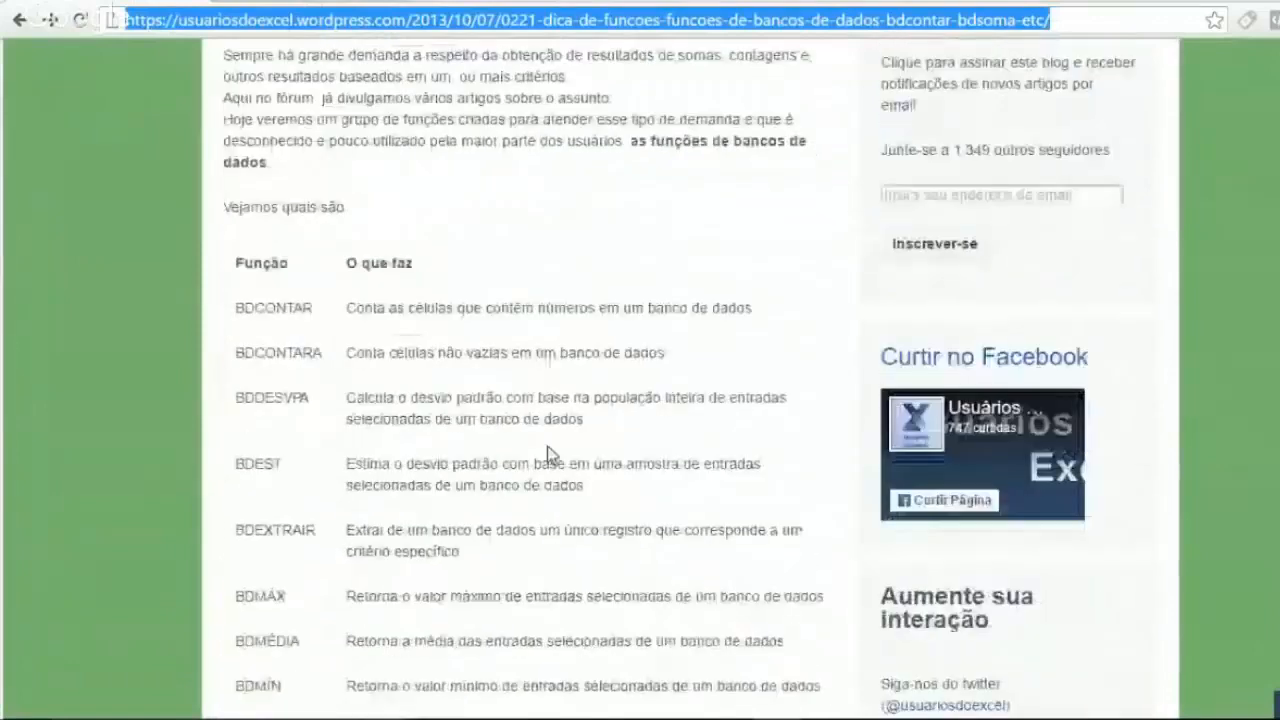
scroll(586, 490, up, 4)
scroll(429, 450, down, 3)
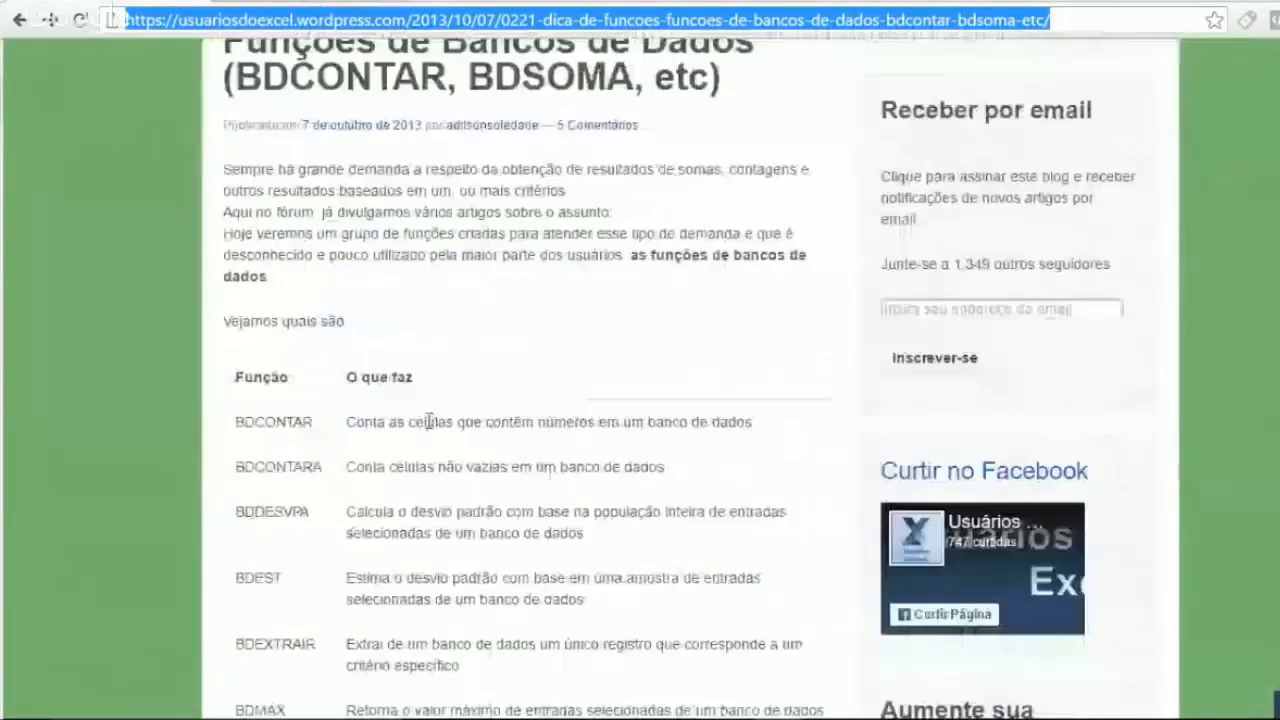
scroll(428, 421, down, 2)
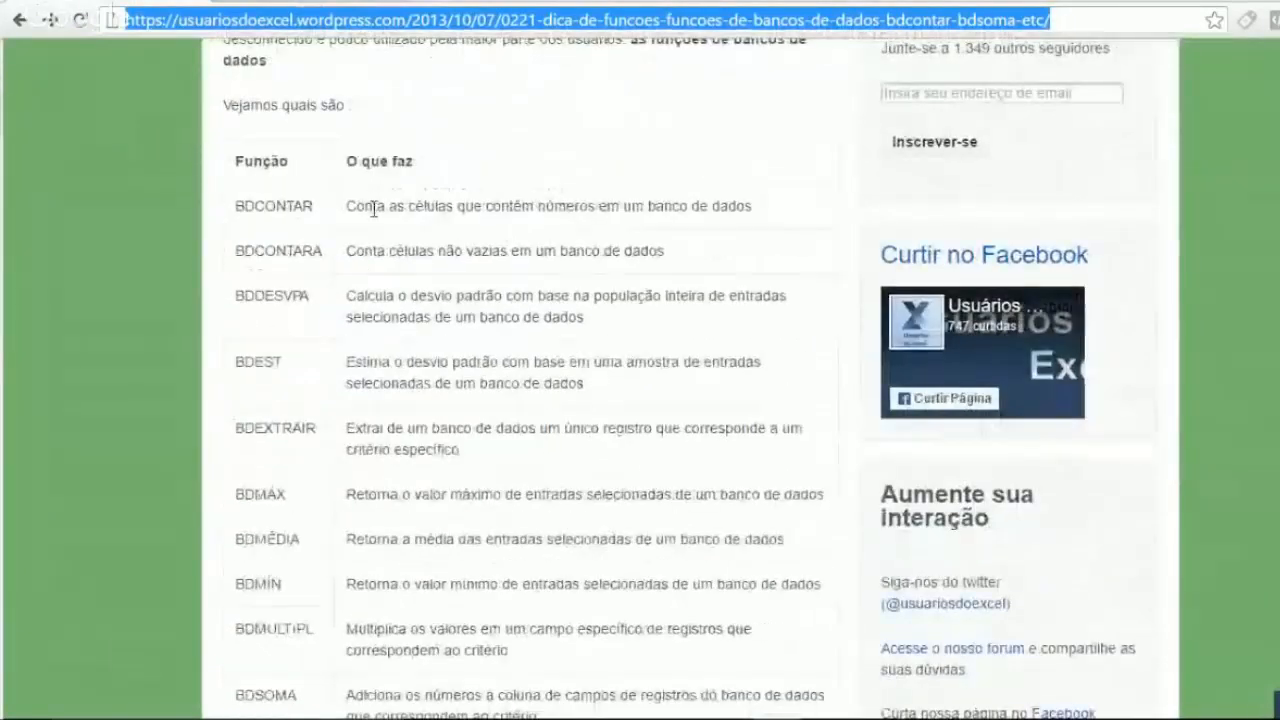
scroll(365, 260, down, 12)
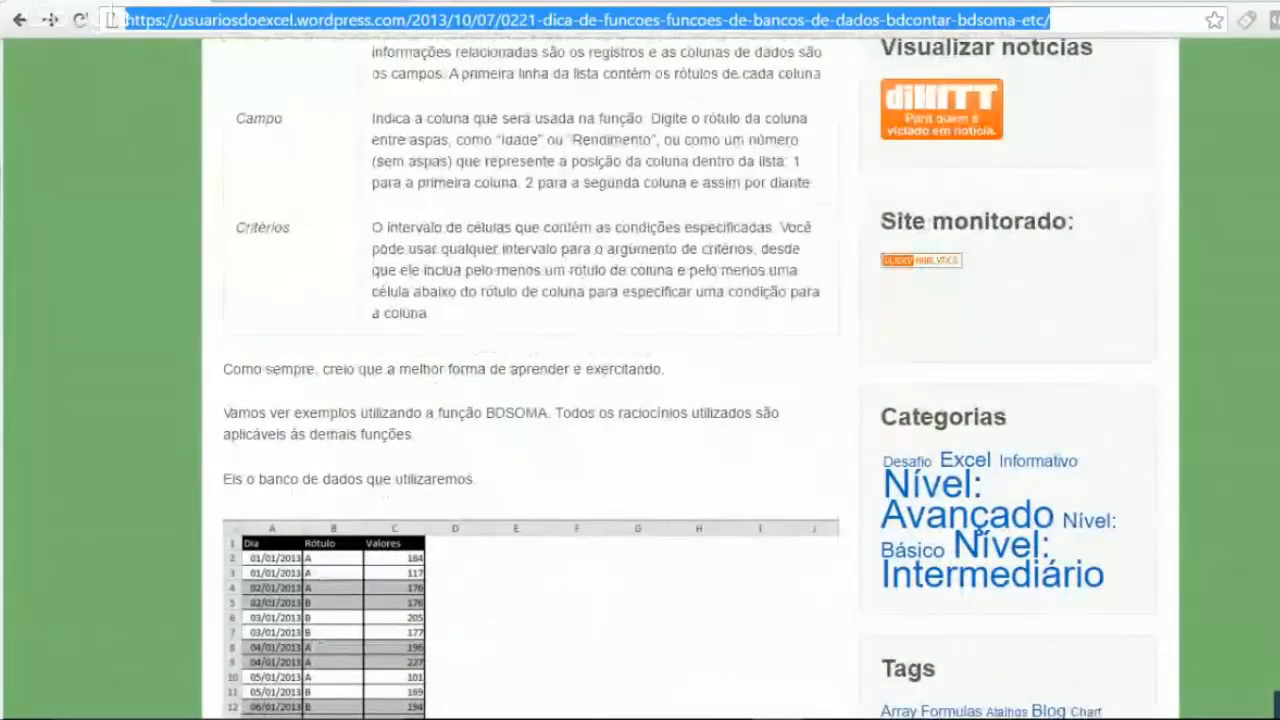
Switch to the Excel workbook's BDSOMA sheet and fit the widths of the Valores and Dia columns to their contents.
click(927, 718)
click(884, 674)
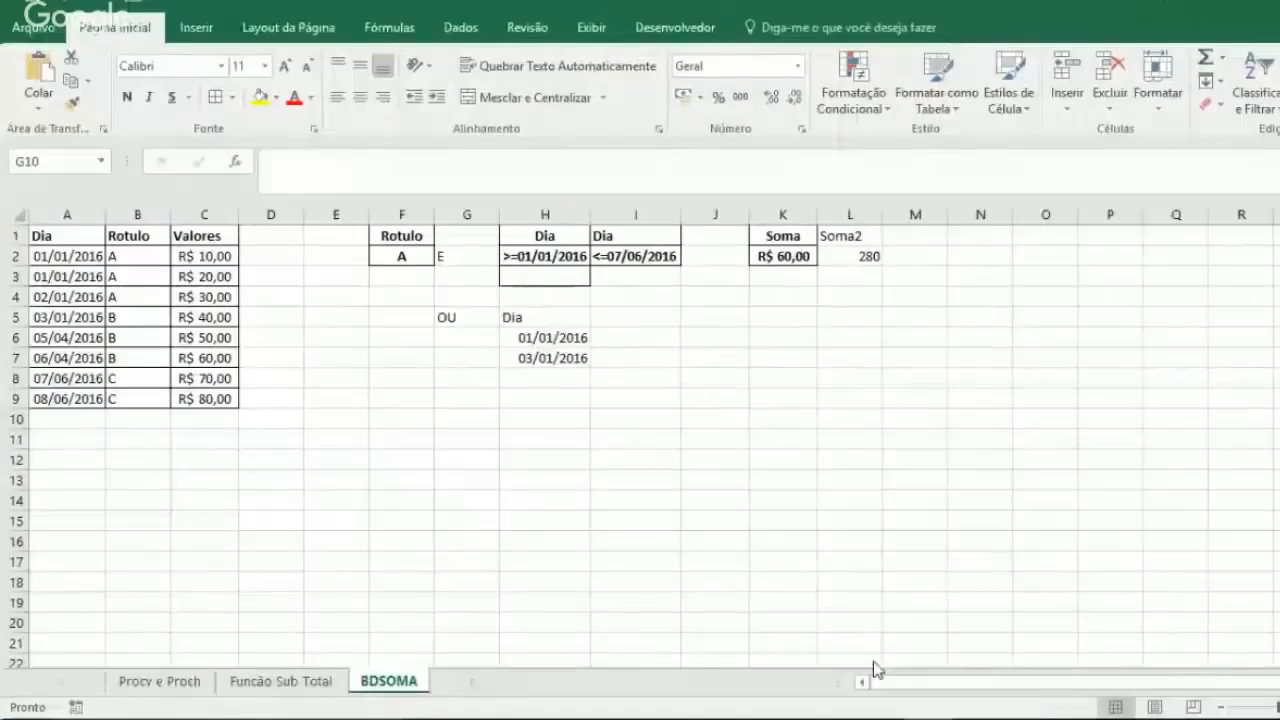
click(201, 312)
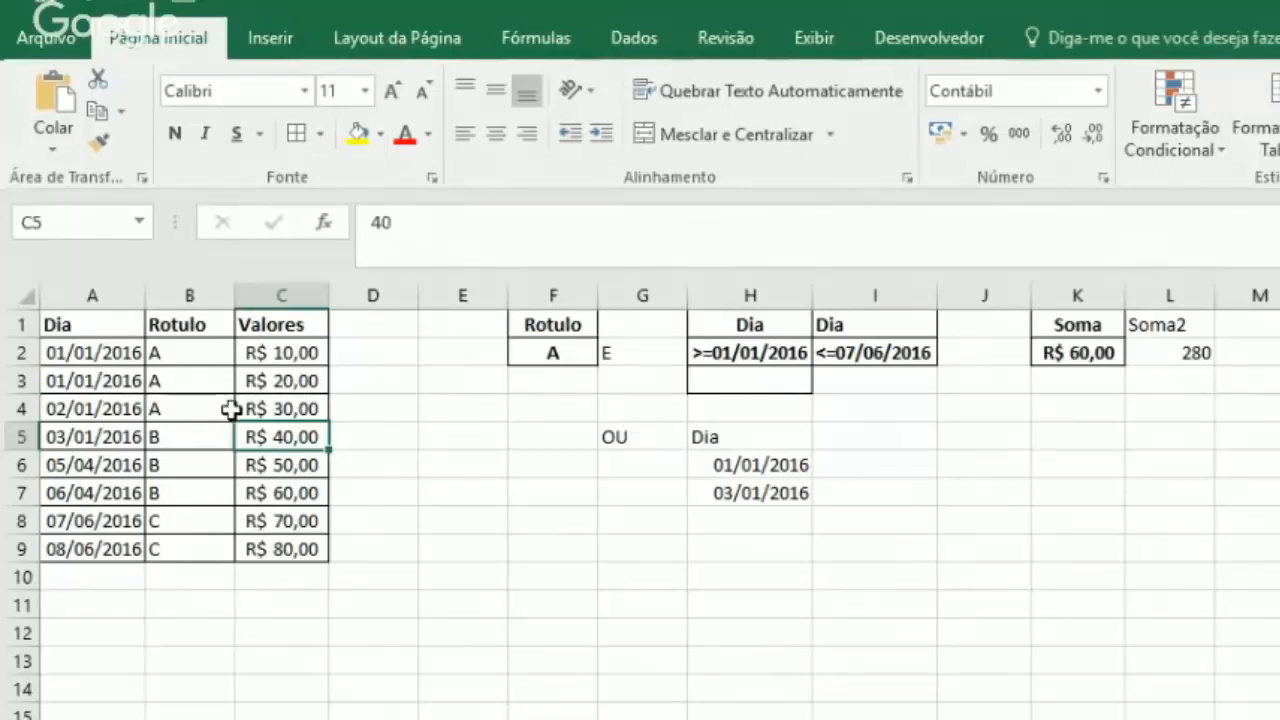
click(98, 360)
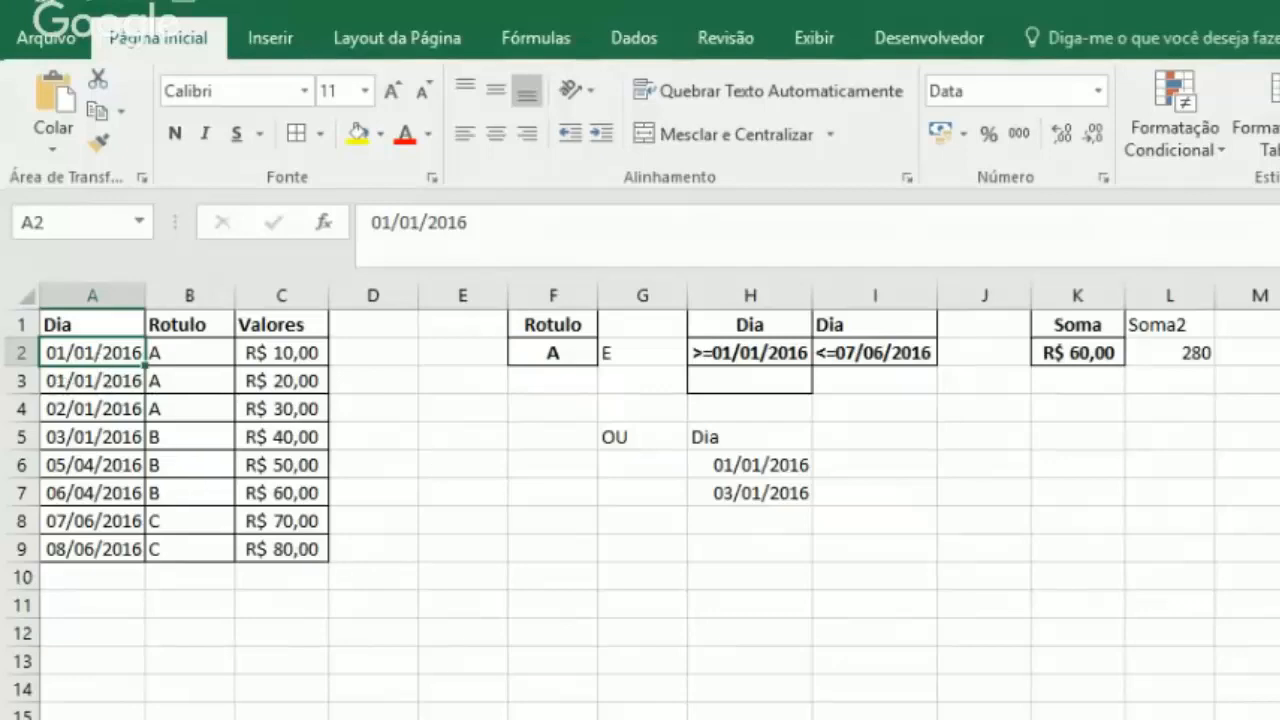
ctrl+scroll(640, 500, up, 3)
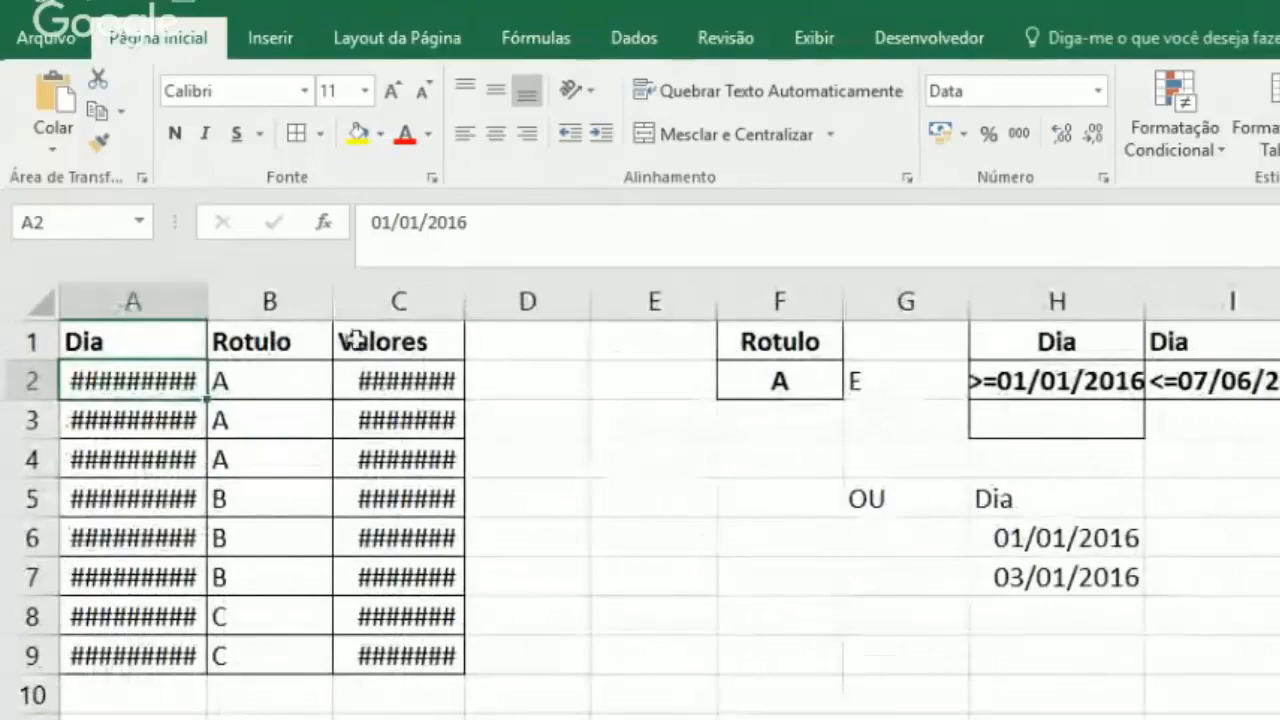
double_click(462, 302)
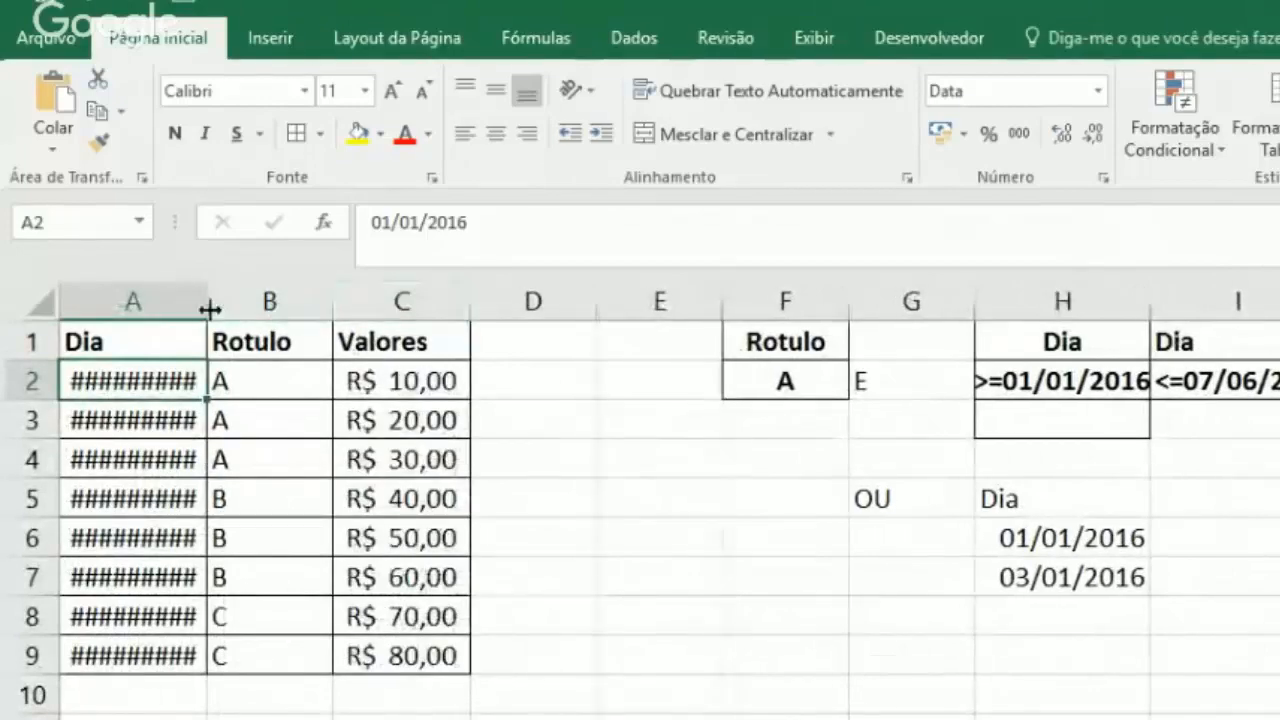
double_click(207, 300)
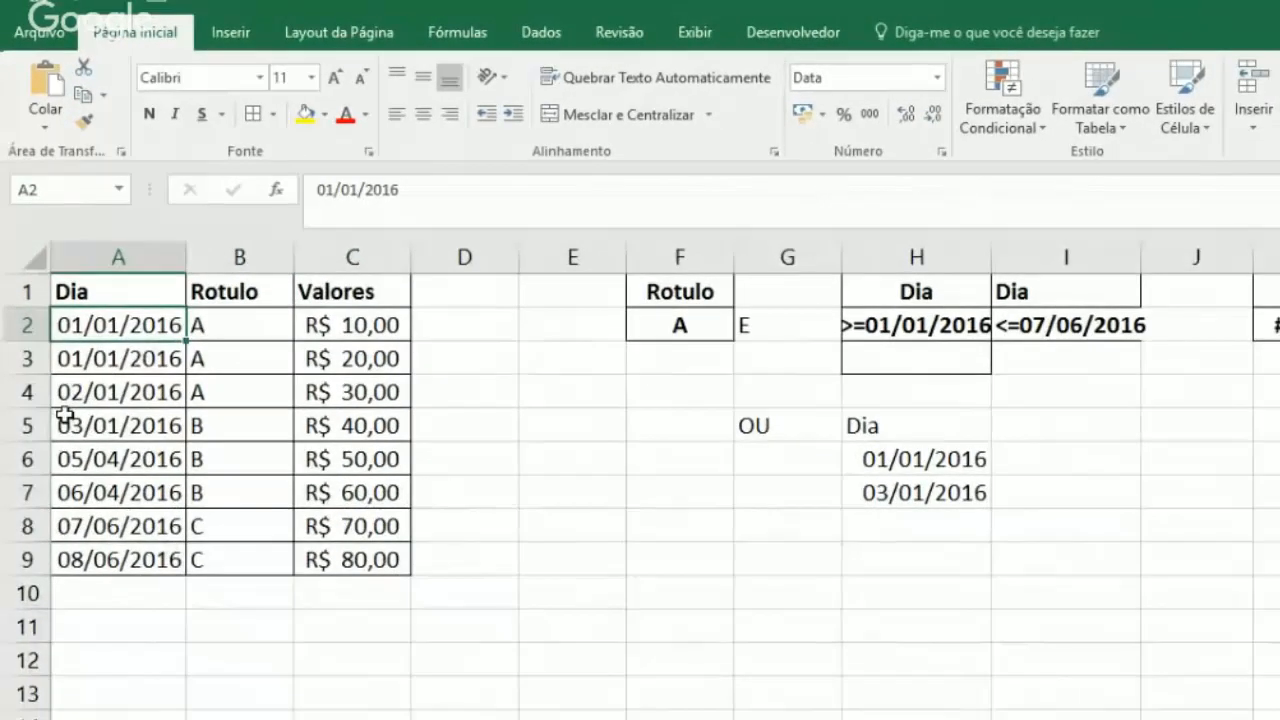
Examine the Rotulo and Valores columns of the data table and the Rotulo criterion in F2.
drag(220, 325, 210, 560)
click(352, 324)
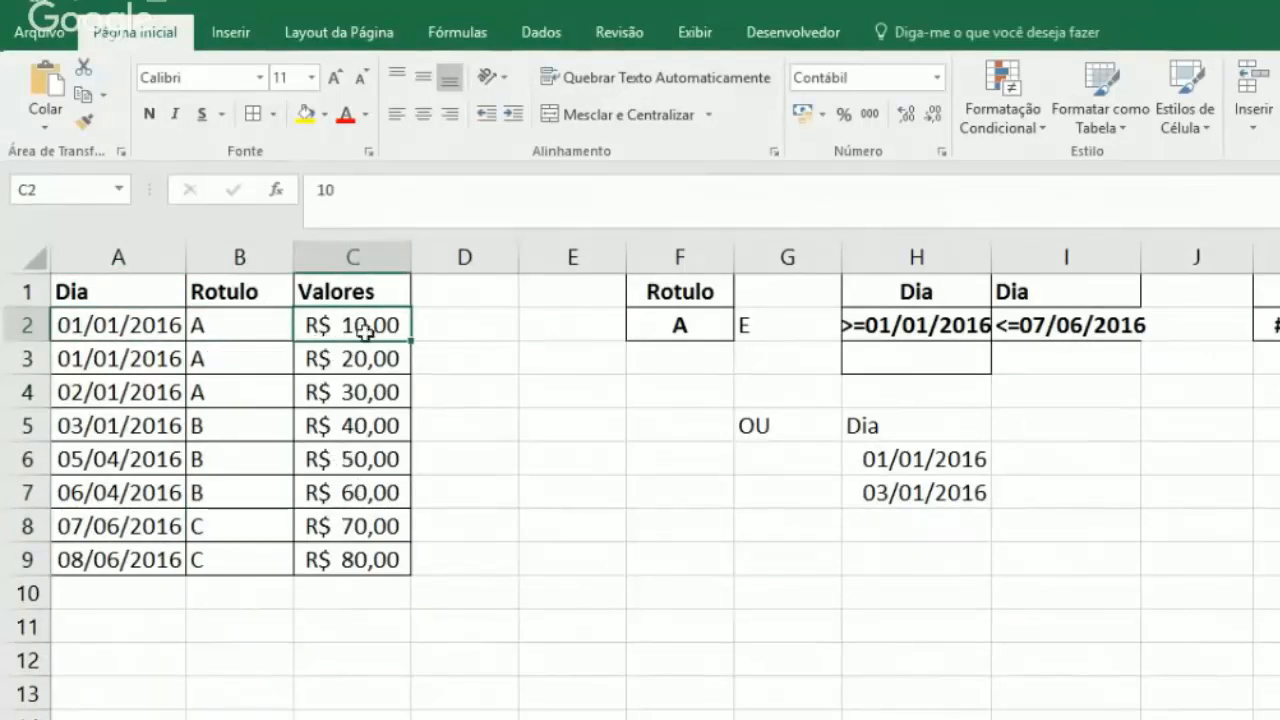
click(680, 329)
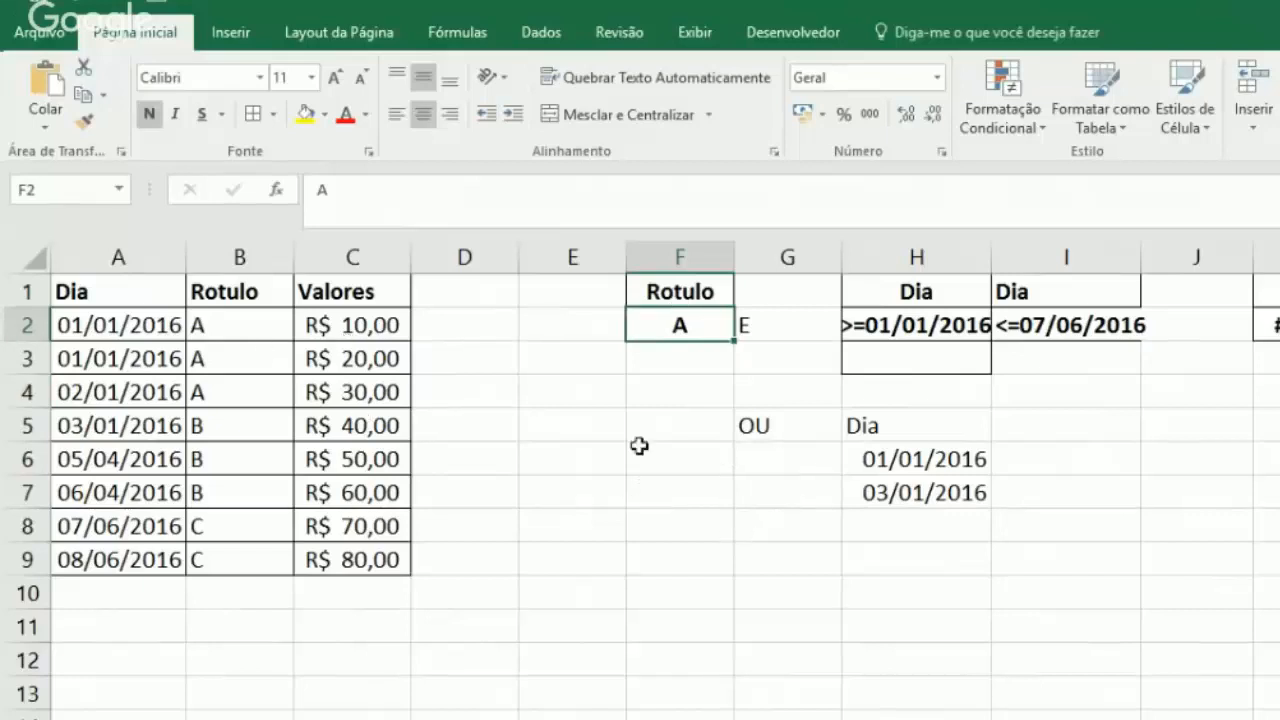
Start a BDSOMA formula in E7 with A1:C9 as the database and column number 3 as the field.
click(557, 492)
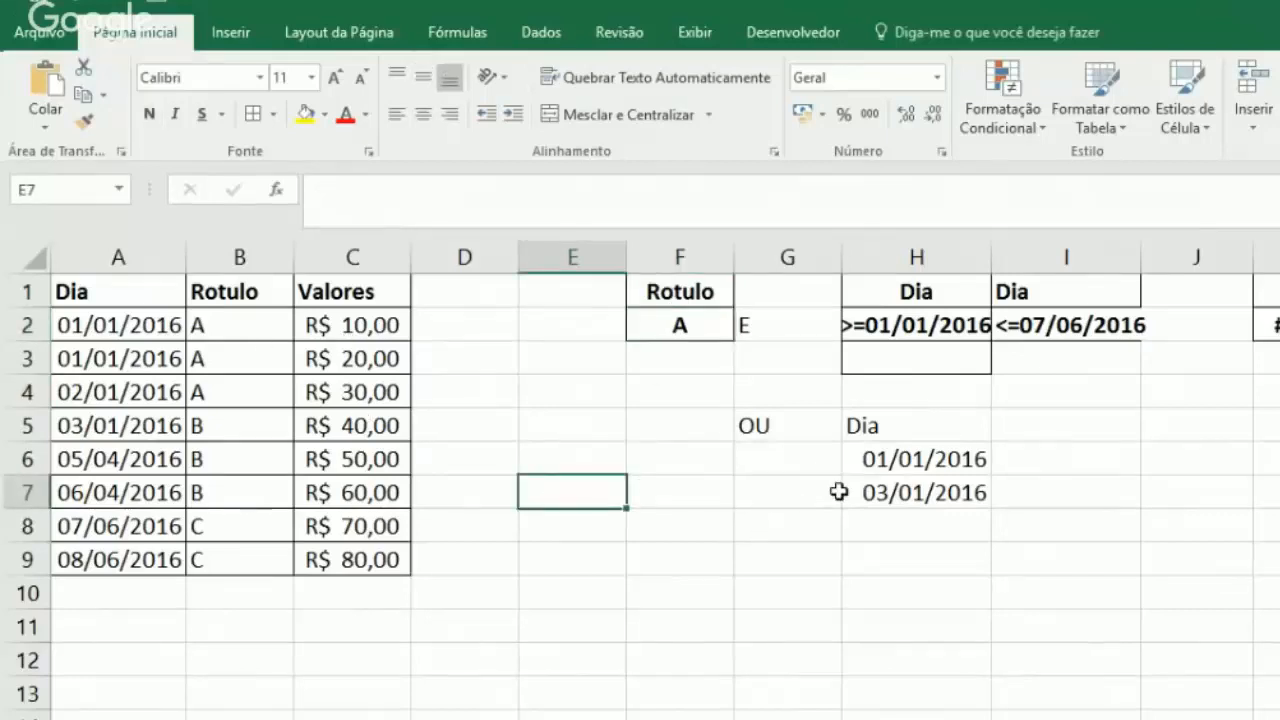
text(=bd)
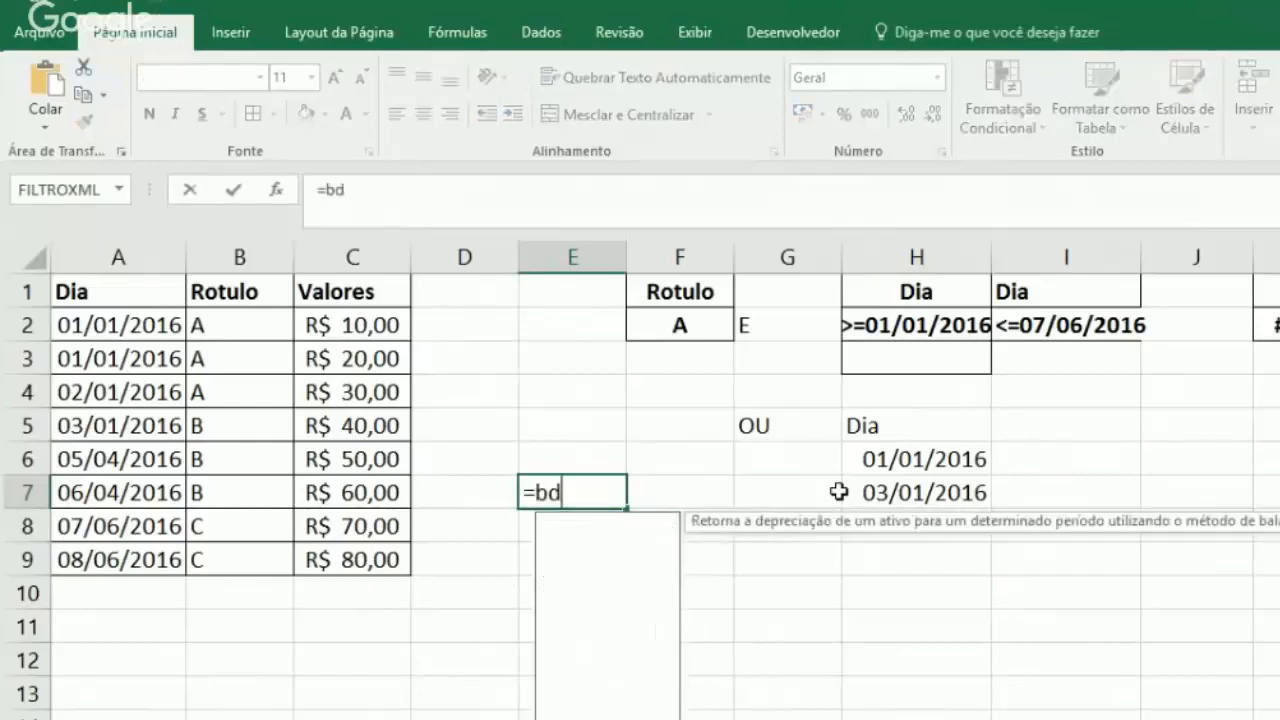
text(soma()
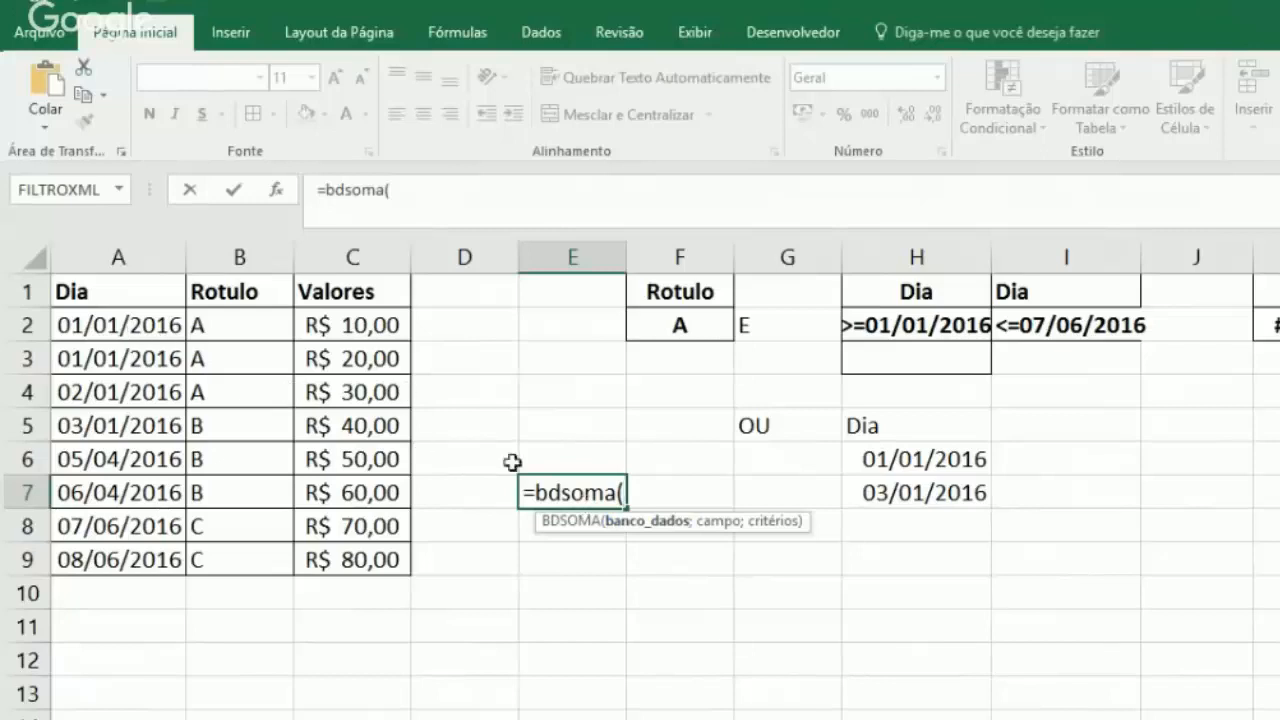
drag(91, 289, 338, 561)
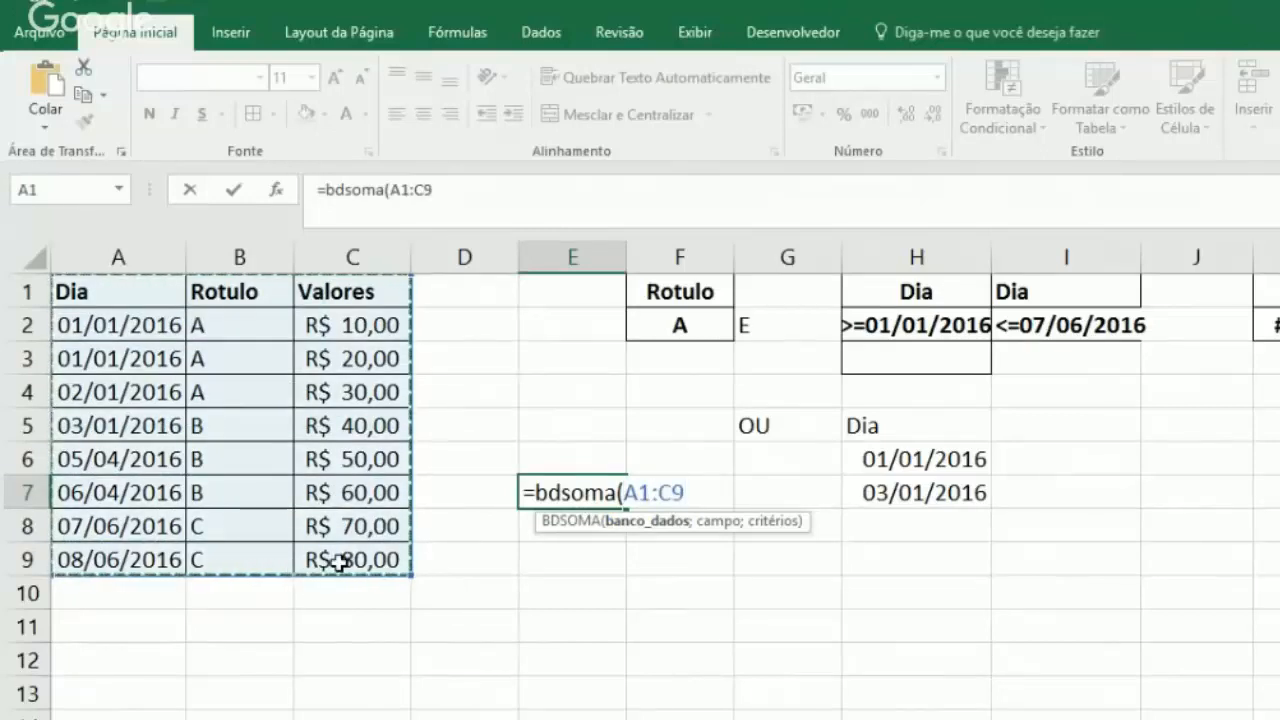
text(;3)
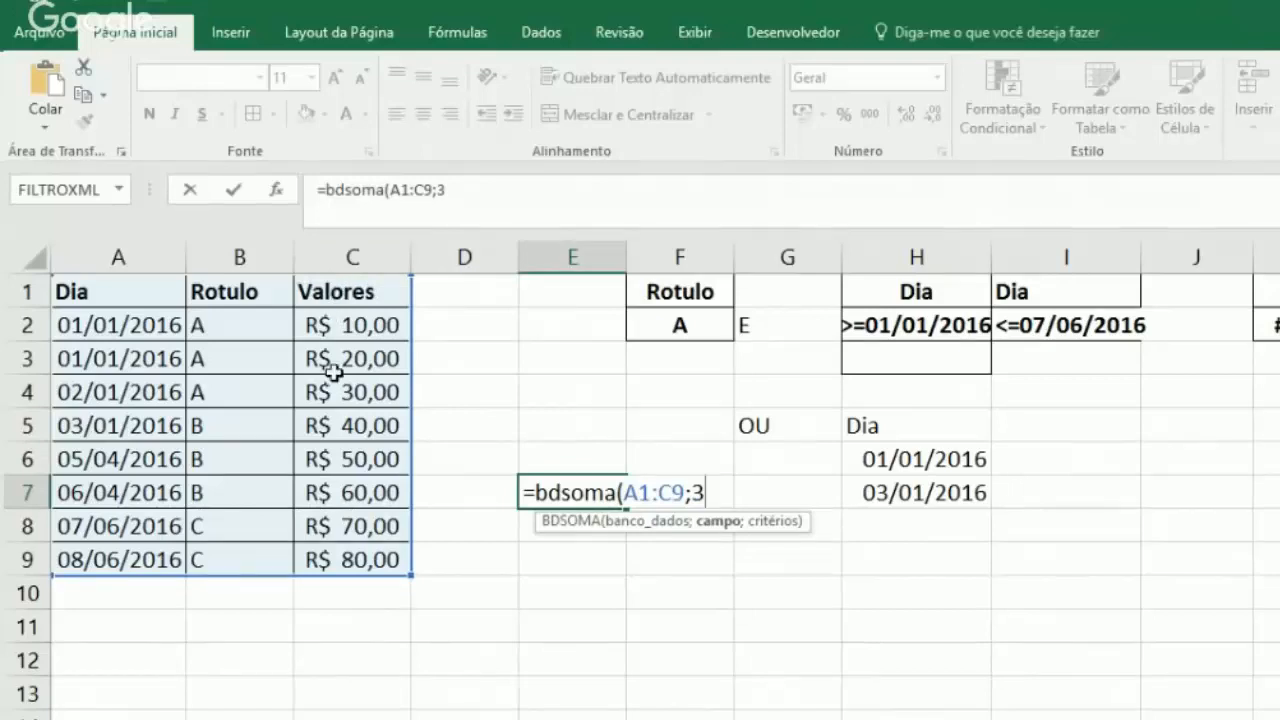
Try the quoted column label "Valores" as the BDSOMA field argument, and put column number 3 back.
key(BackSpace)
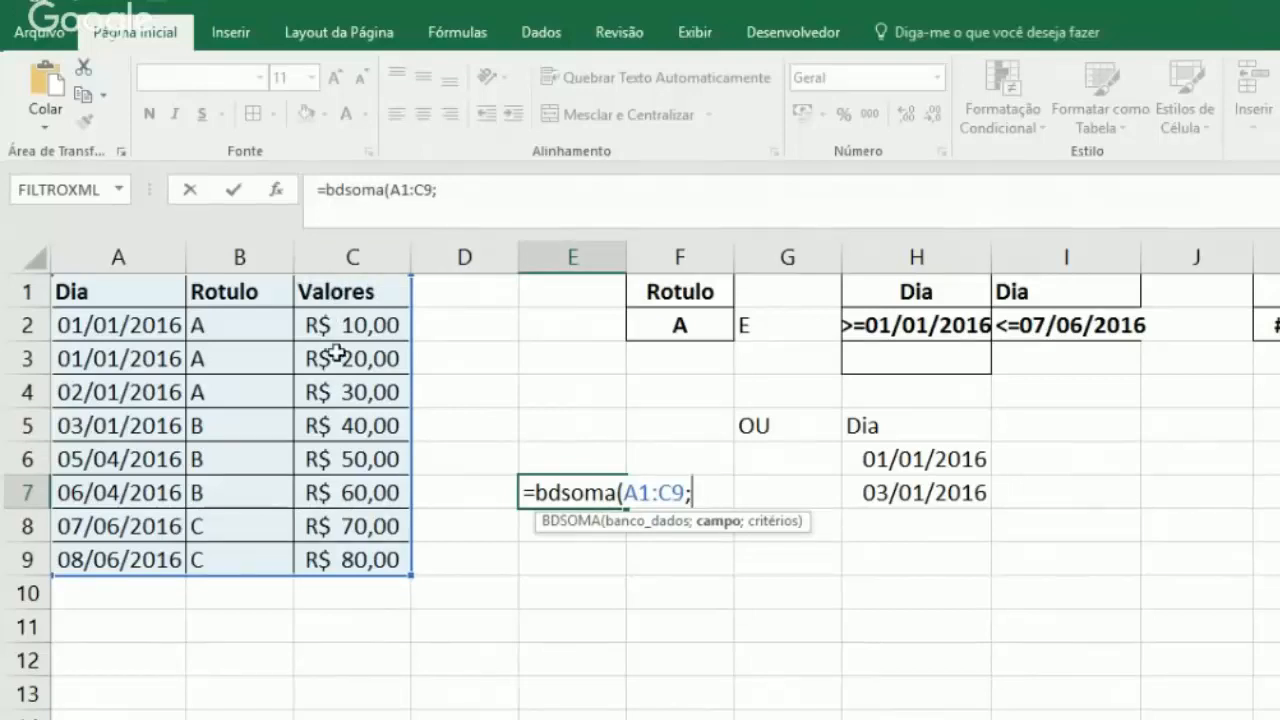
text("Valores")
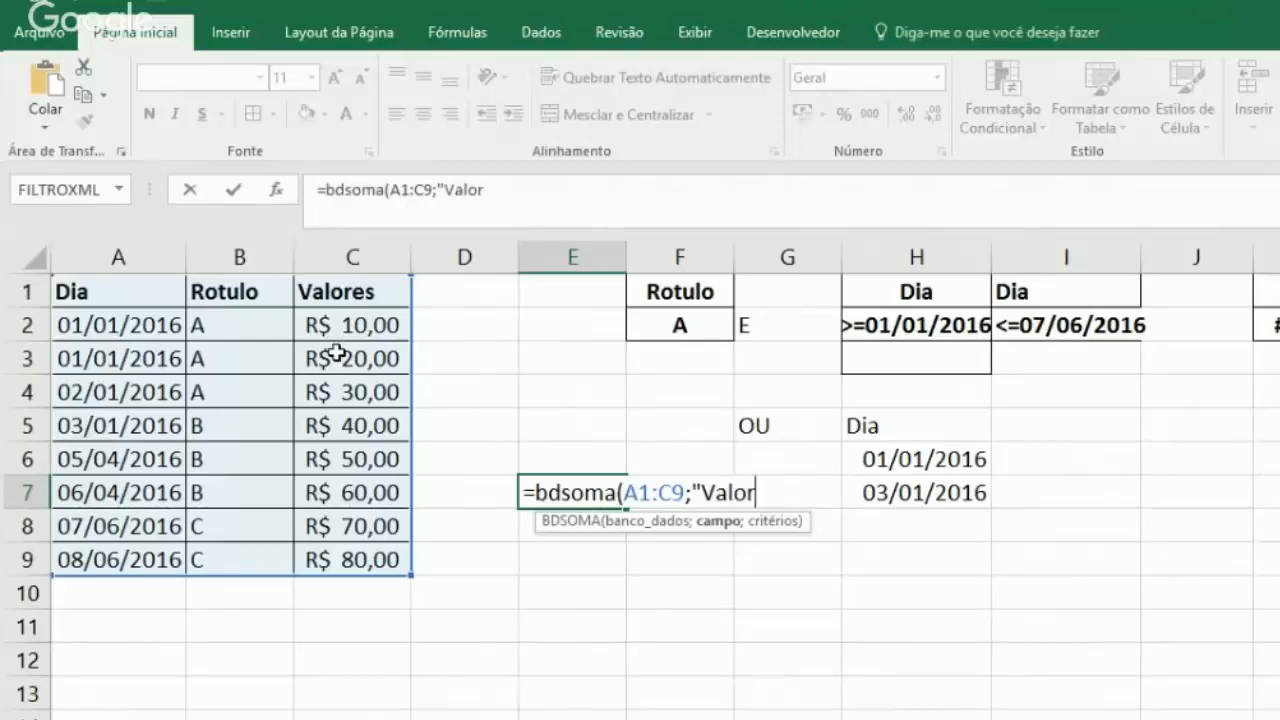
key(BackSpace)
key(BackSpace)
key(BackSpace)
key(BackSpace)
key(BackSpace)
key(BackSpace)
text(3)
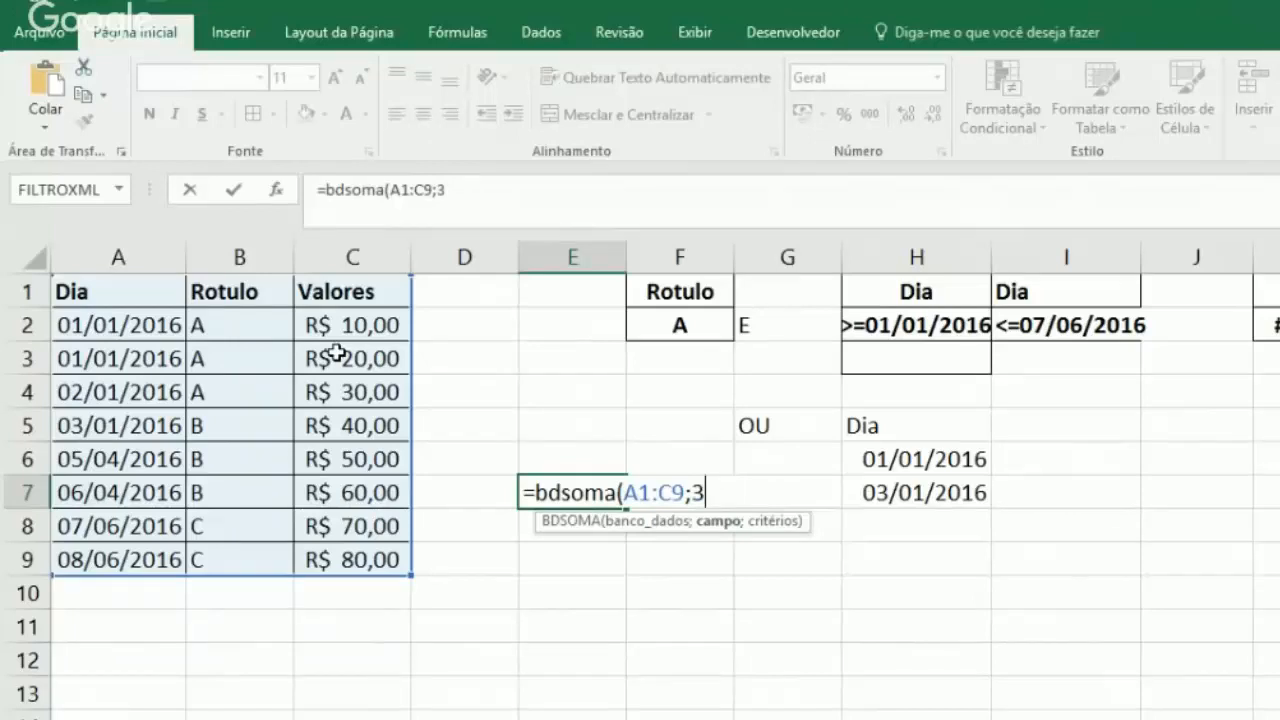
Complete the E7 formula with F1:F2 as the criteria range and apply the accounting number format to the cell.
text(;)
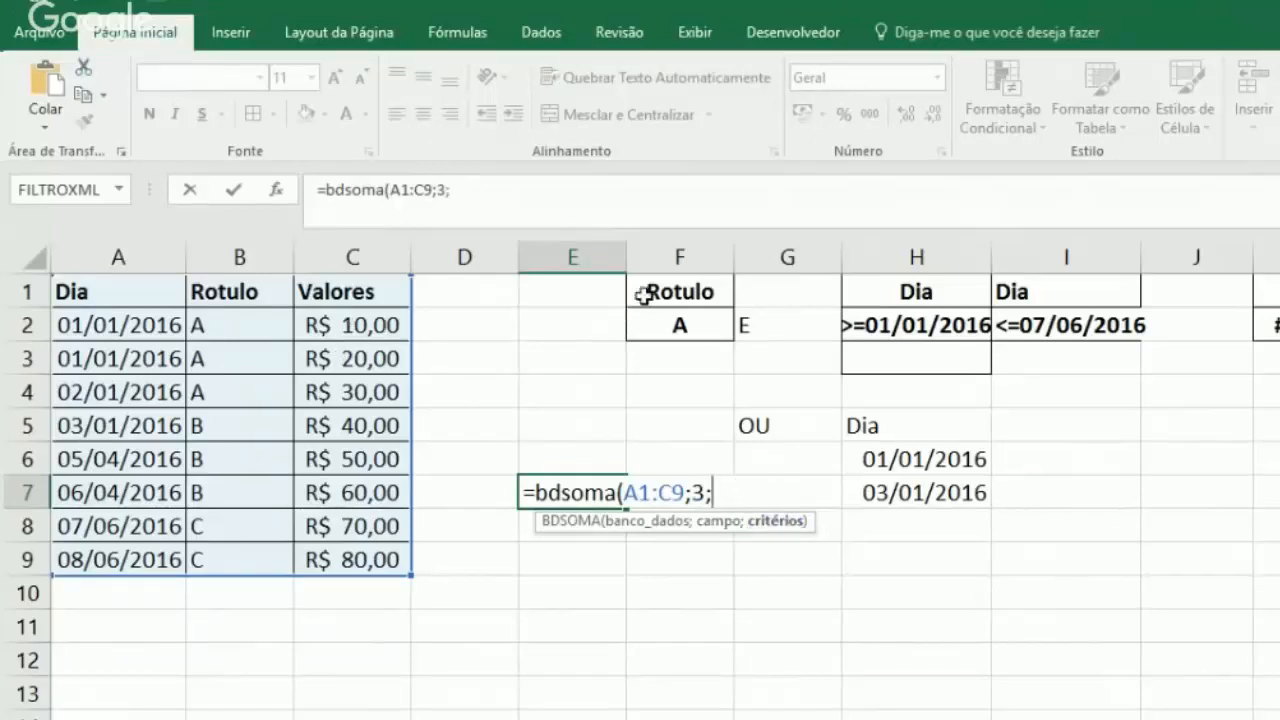
drag(672, 290, 668, 334)
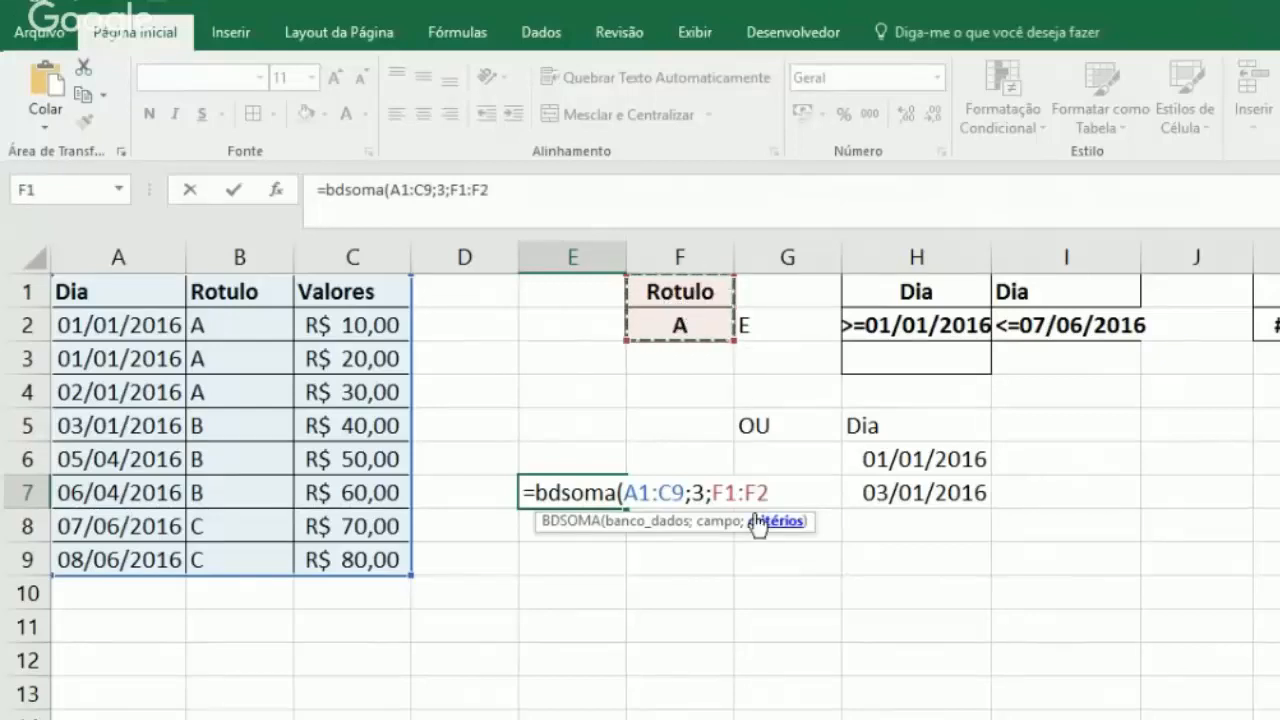
text())
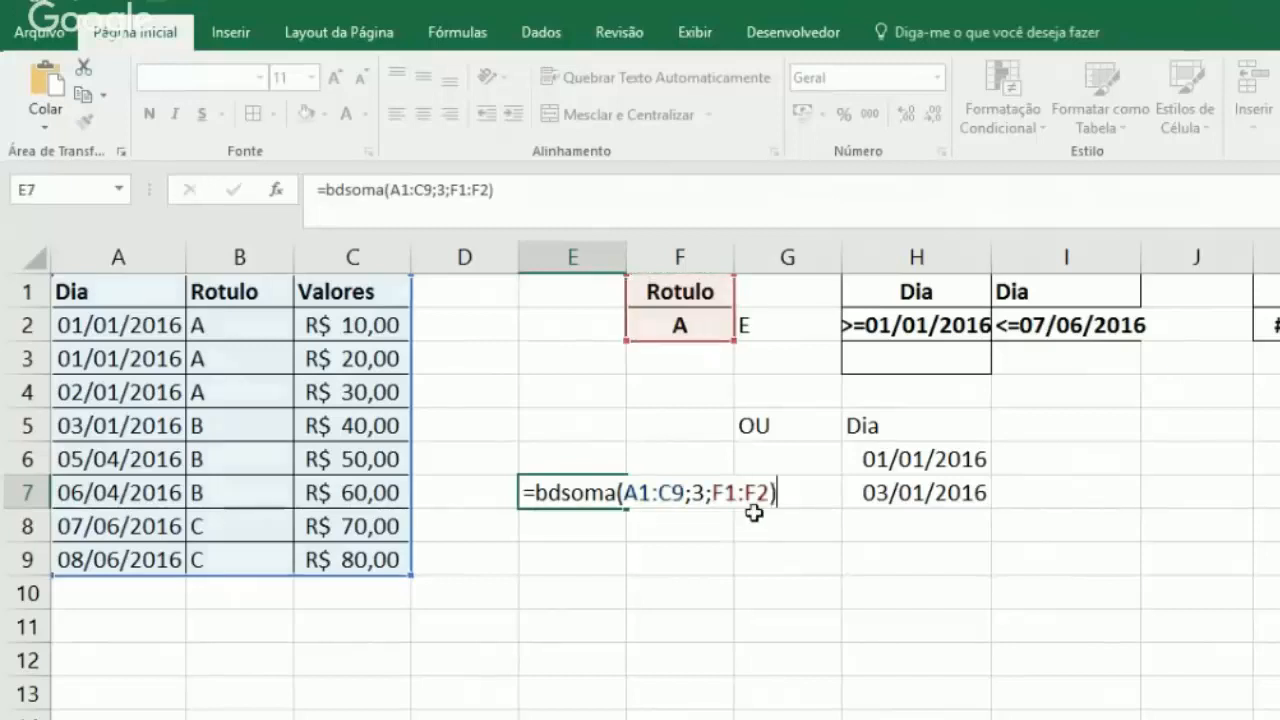
key(Return)
click(600, 497)
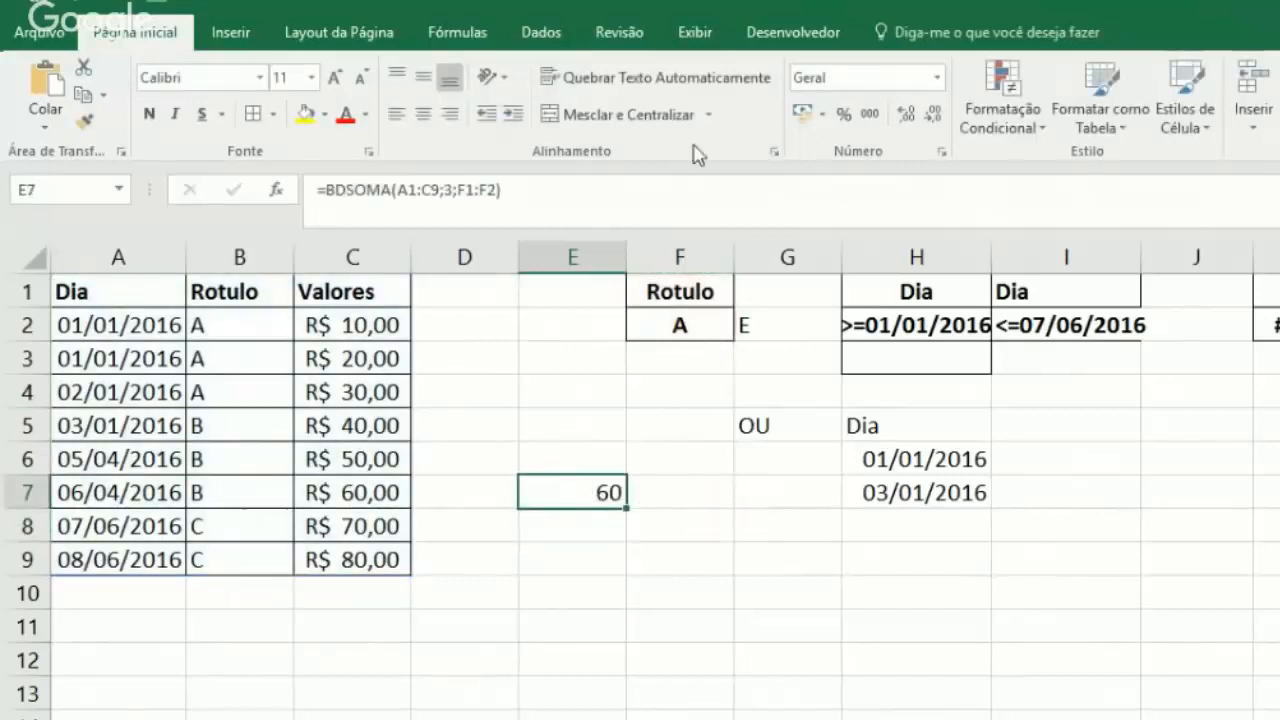
click(799, 113)
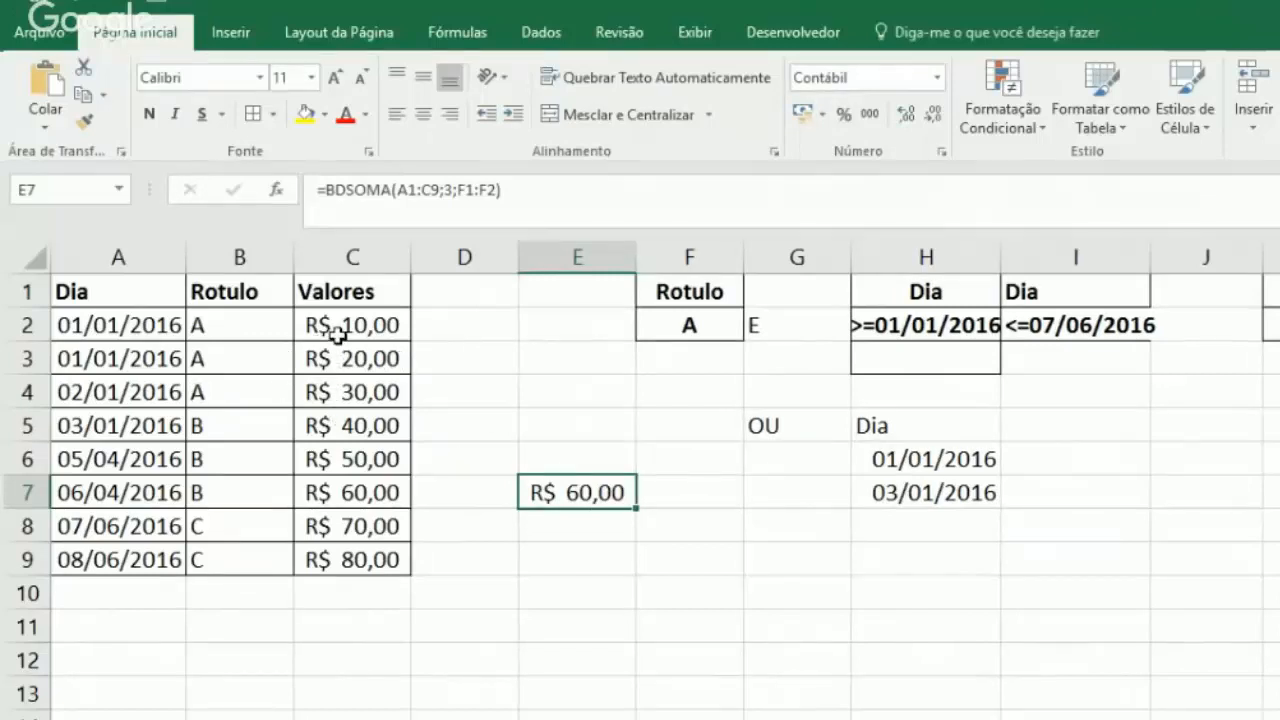
Change the Rotulo criterion in F2 to B, widen column E to fit the total, and check it against C5:C7.
click(716, 318)
text(B)
key(Return)
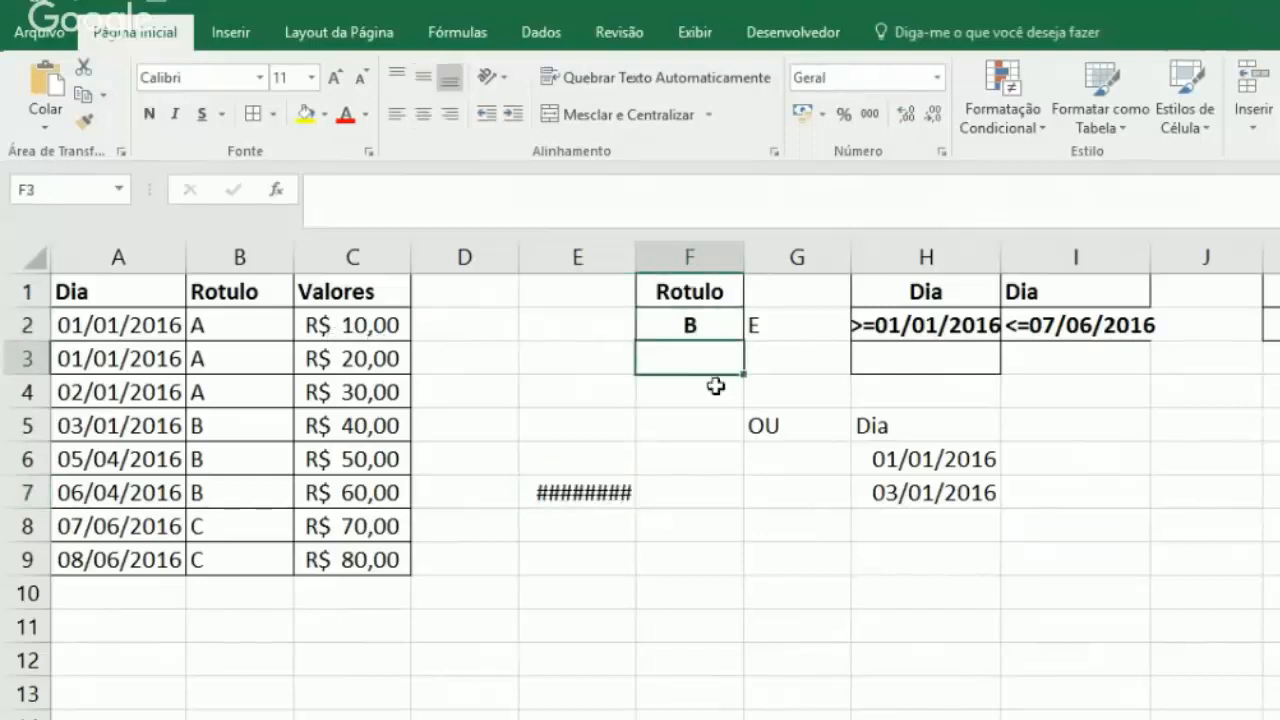
drag(632, 259, 644, 259)
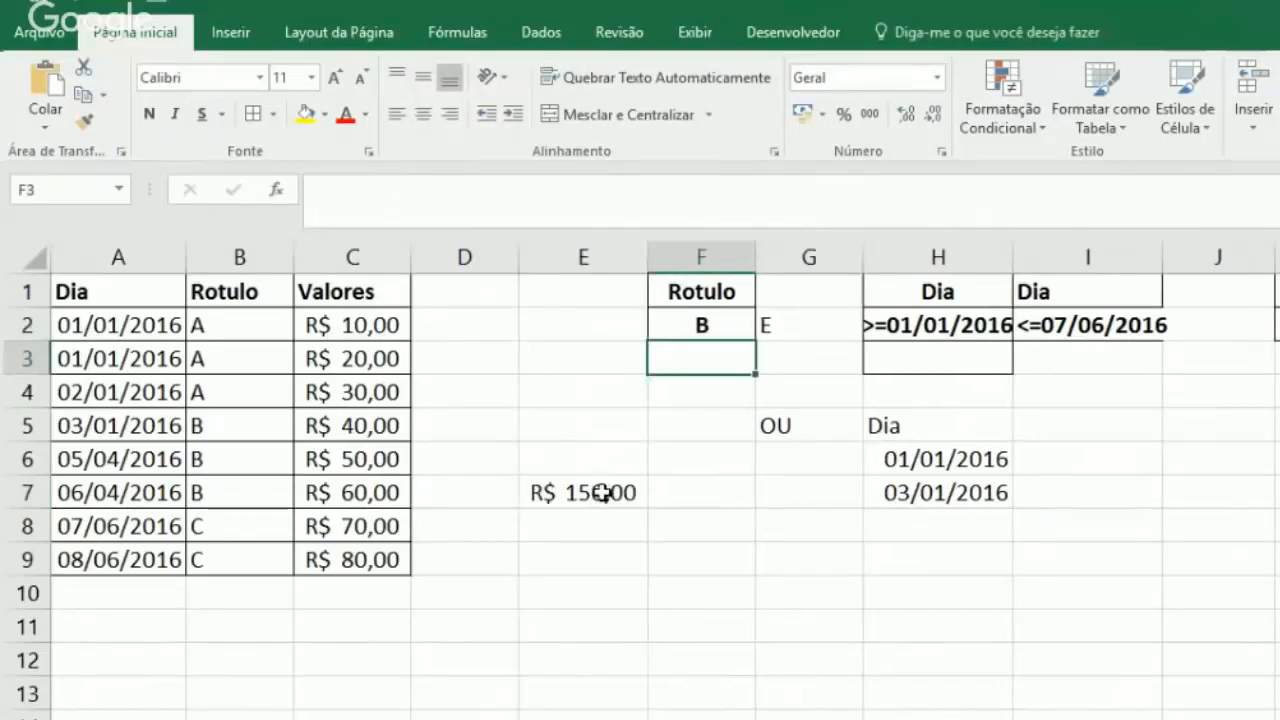
drag(322, 427, 333, 480)
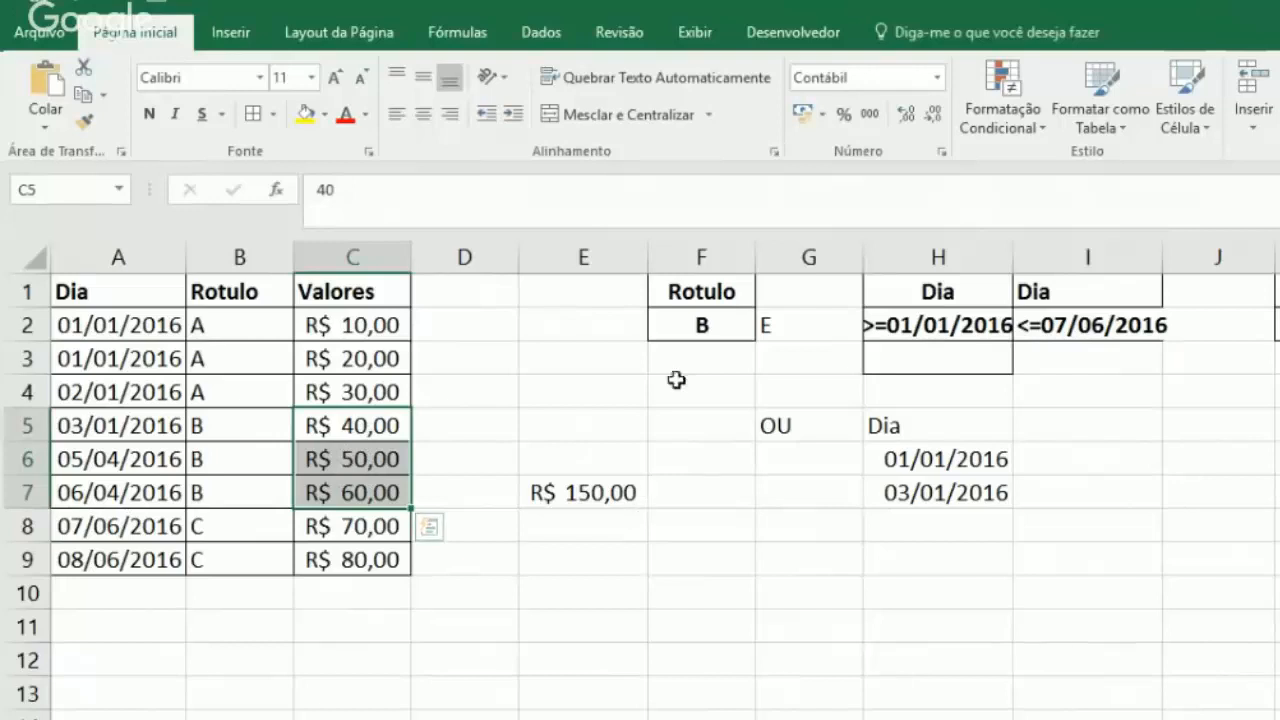
Change the Rotulo criterion in F2 to C and select the matching values in C8:C9.
click(656, 324)
double_click(731, 323)
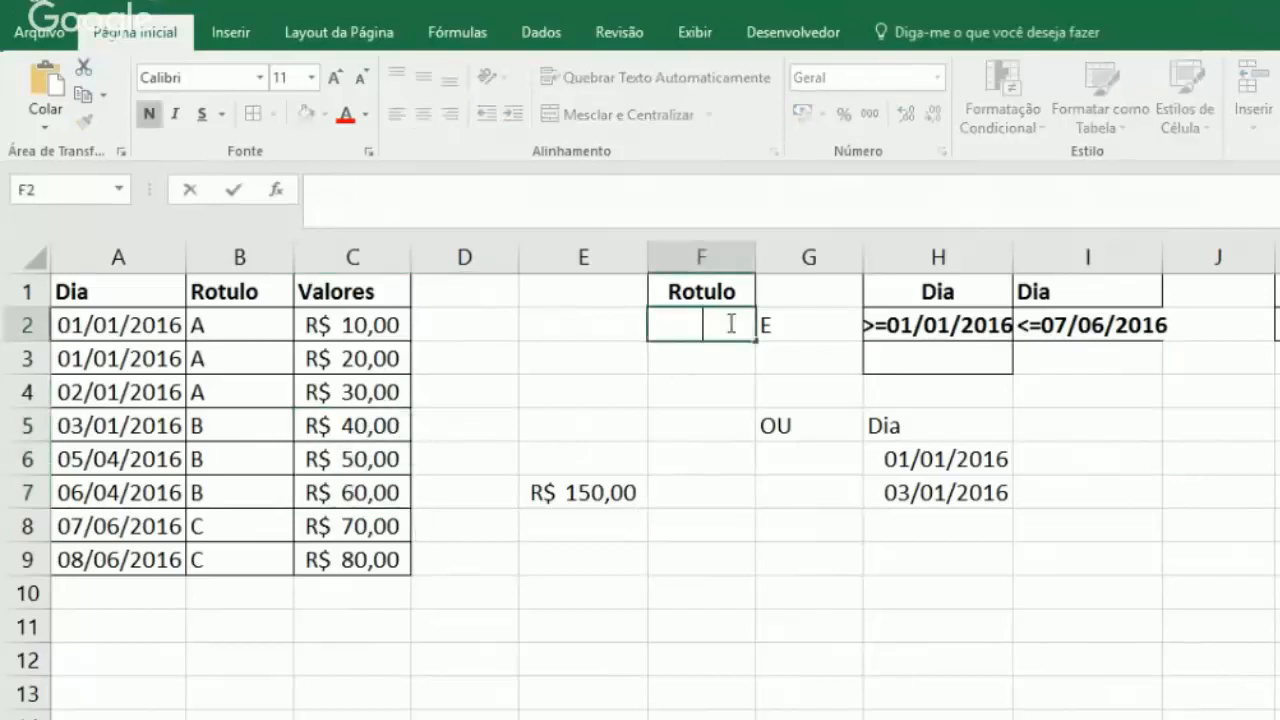
text(C)
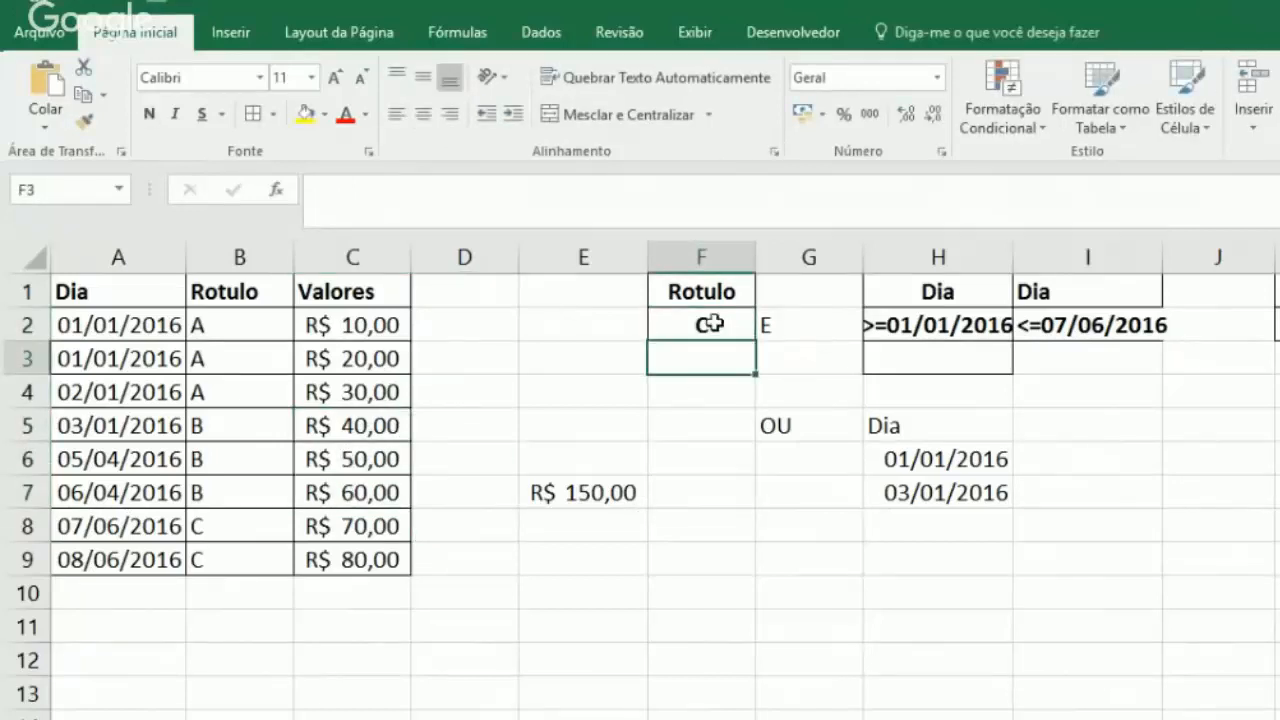
key(ctrl+Return)
drag(365, 560, 378, 530)
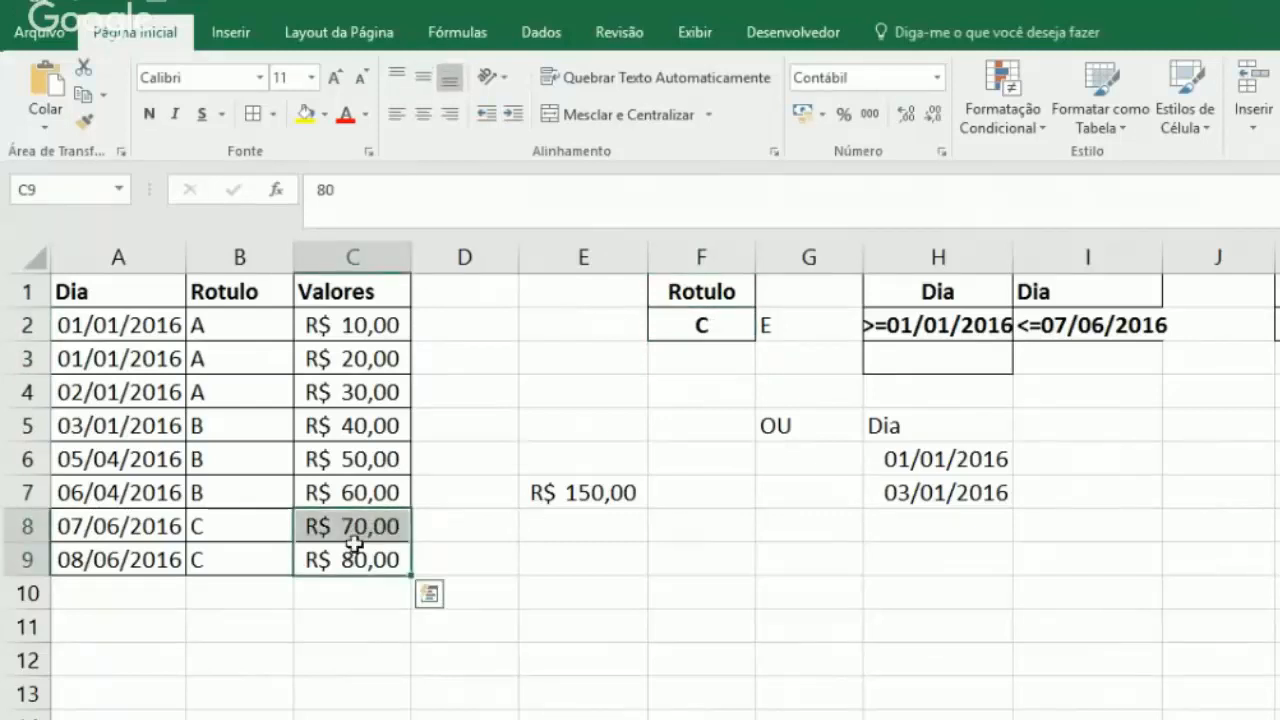
Change the Rotulo criterion in F2 to A and widen columns H and I to fit their date criteria.
double_click(700, 323)
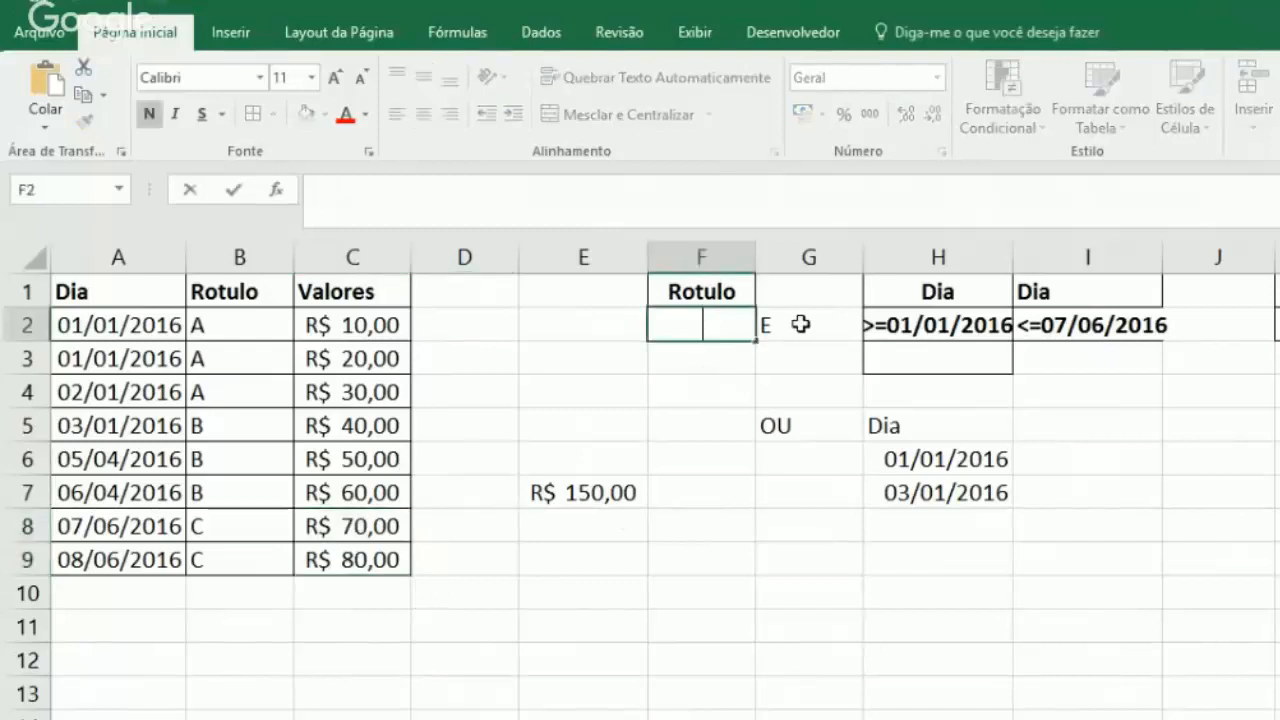
text(A)
key(Return)
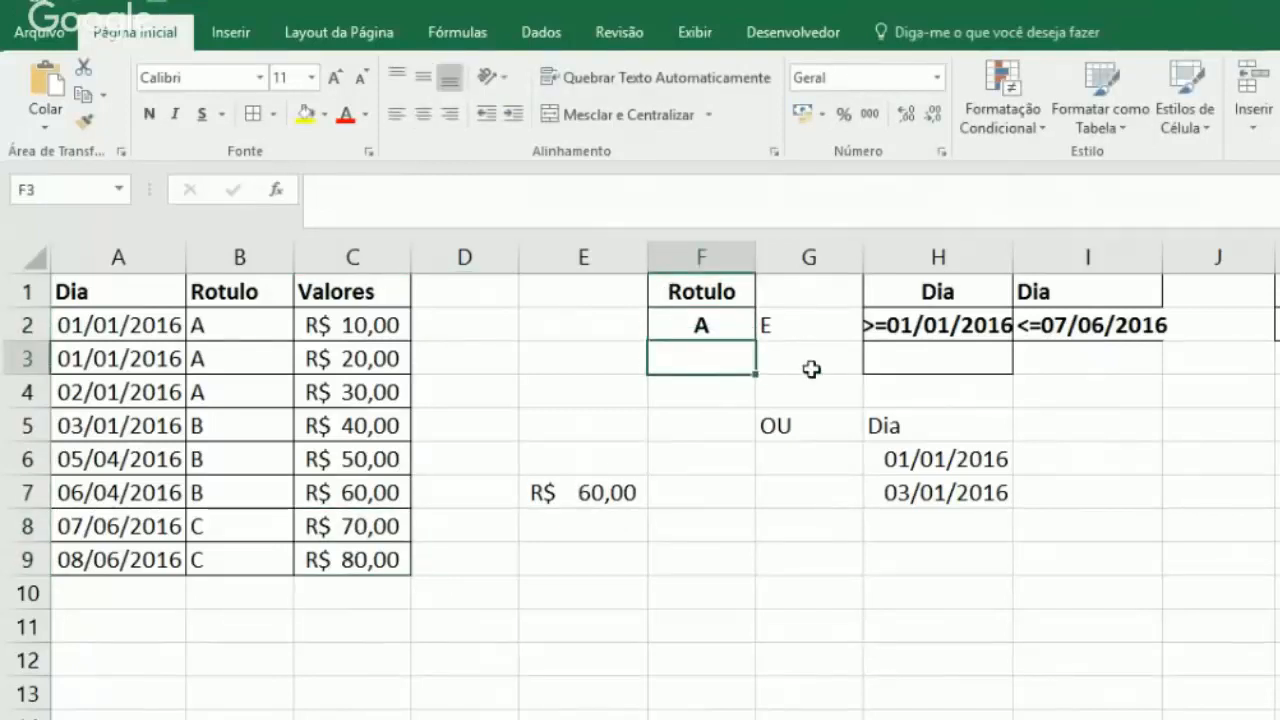
drag(1012, 257, 1022, 257)
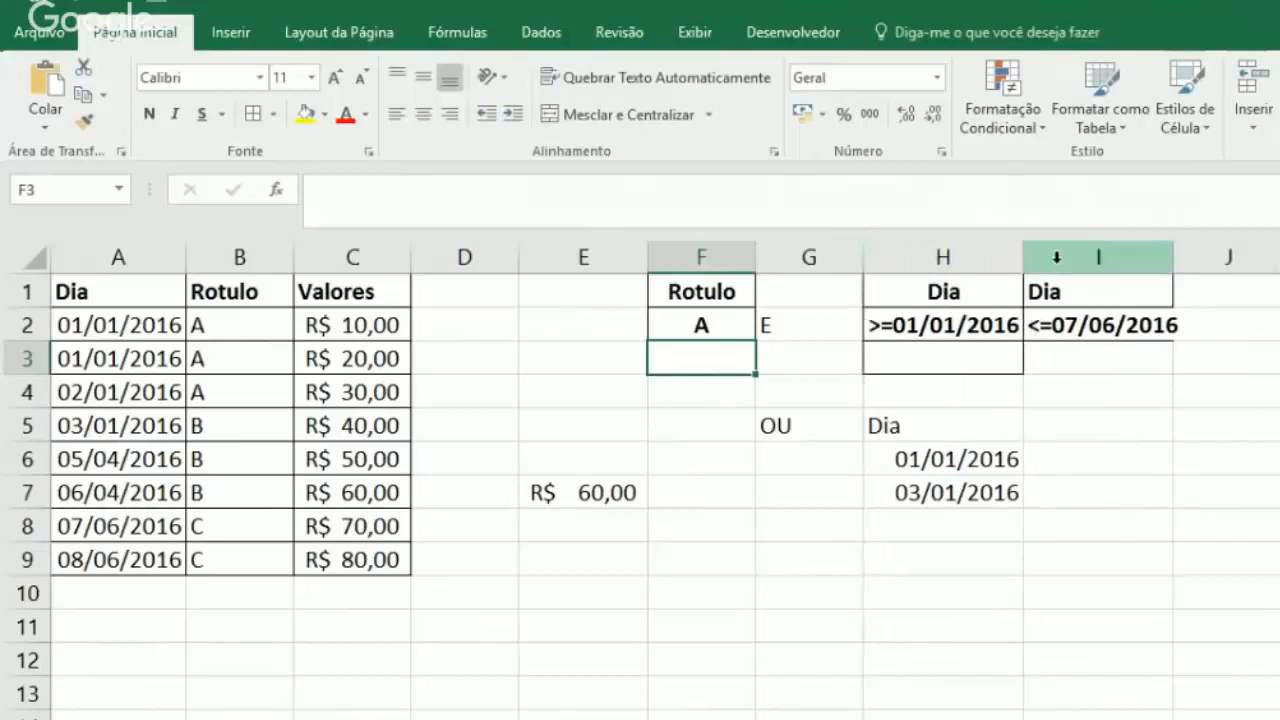
drag(1171, 258, 1178, 258)
Review the Rotulo criterion in F2, the OU label in G5 and the ranges used by the BDSOMA formula in E7.
click(718, 322)
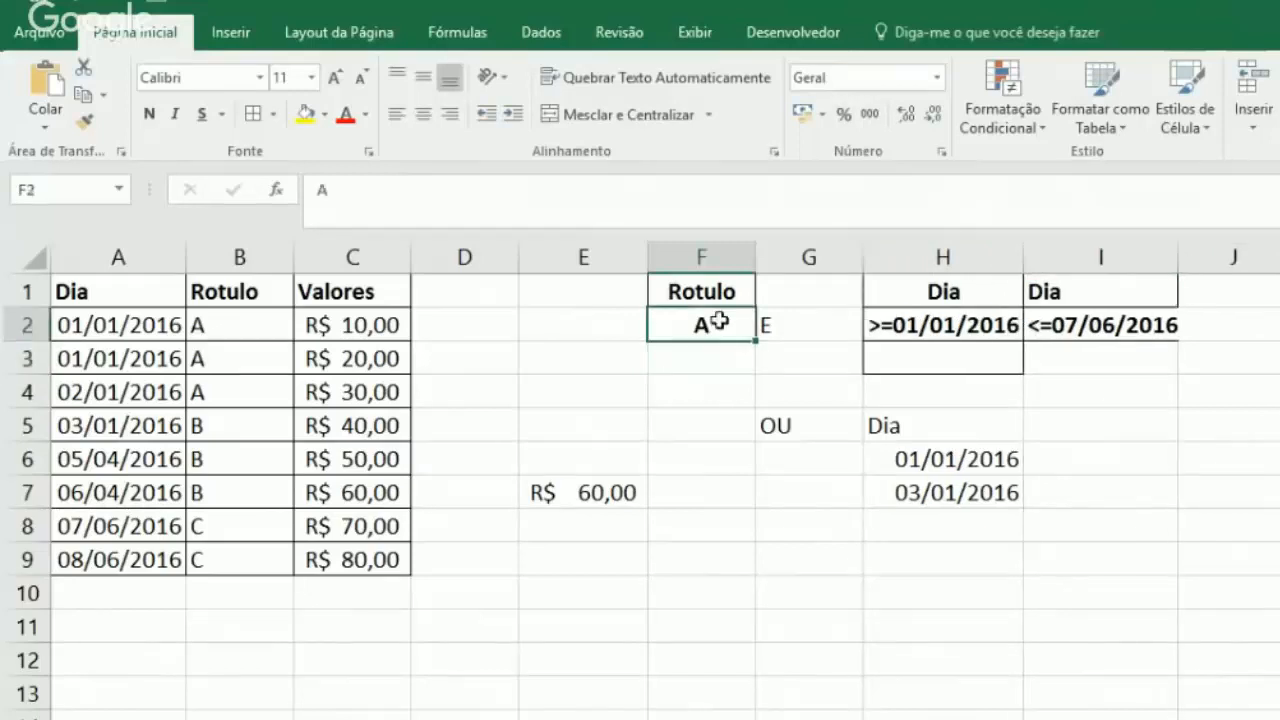
click(738, 348)
click(727, 324)
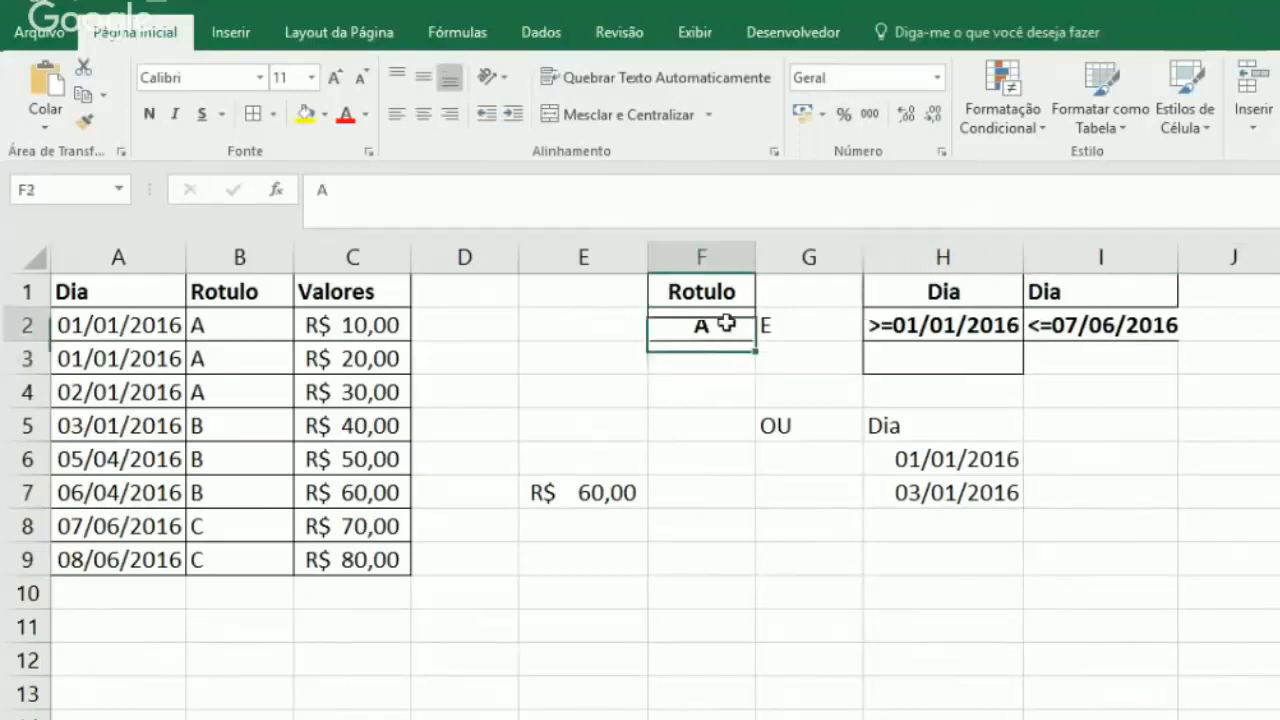
click(767, 435)
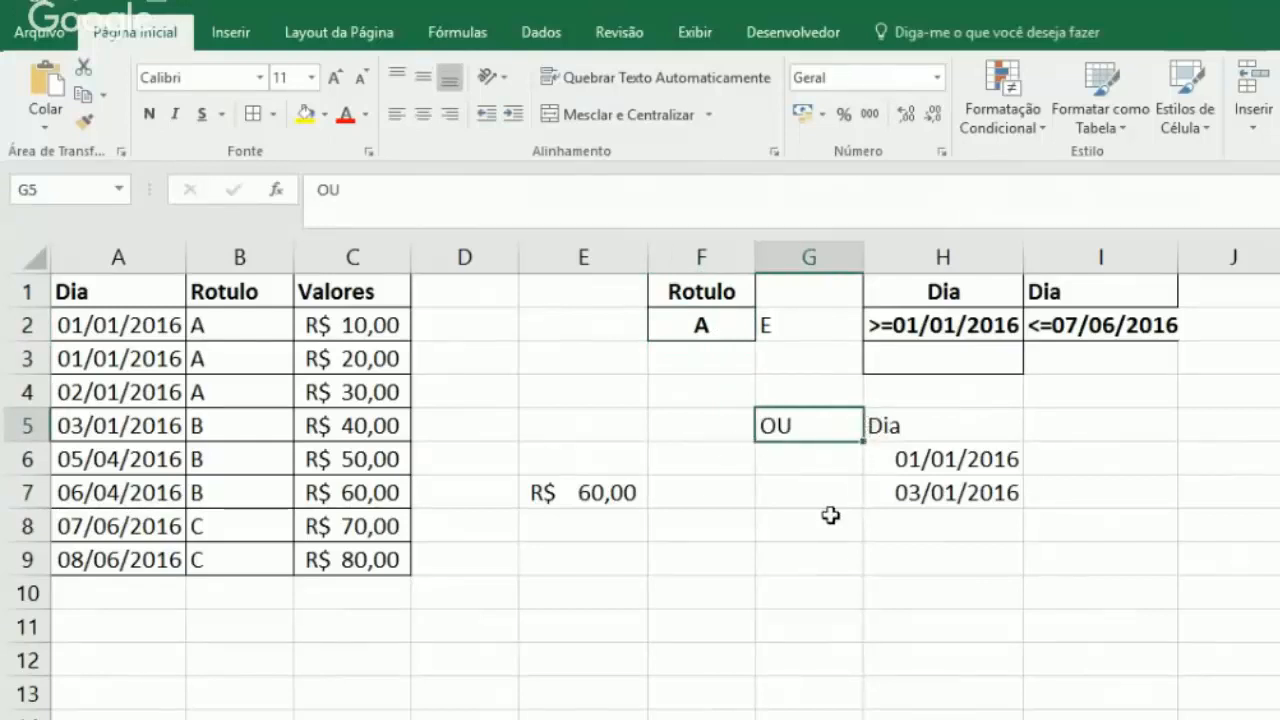
double_click(575, 492)
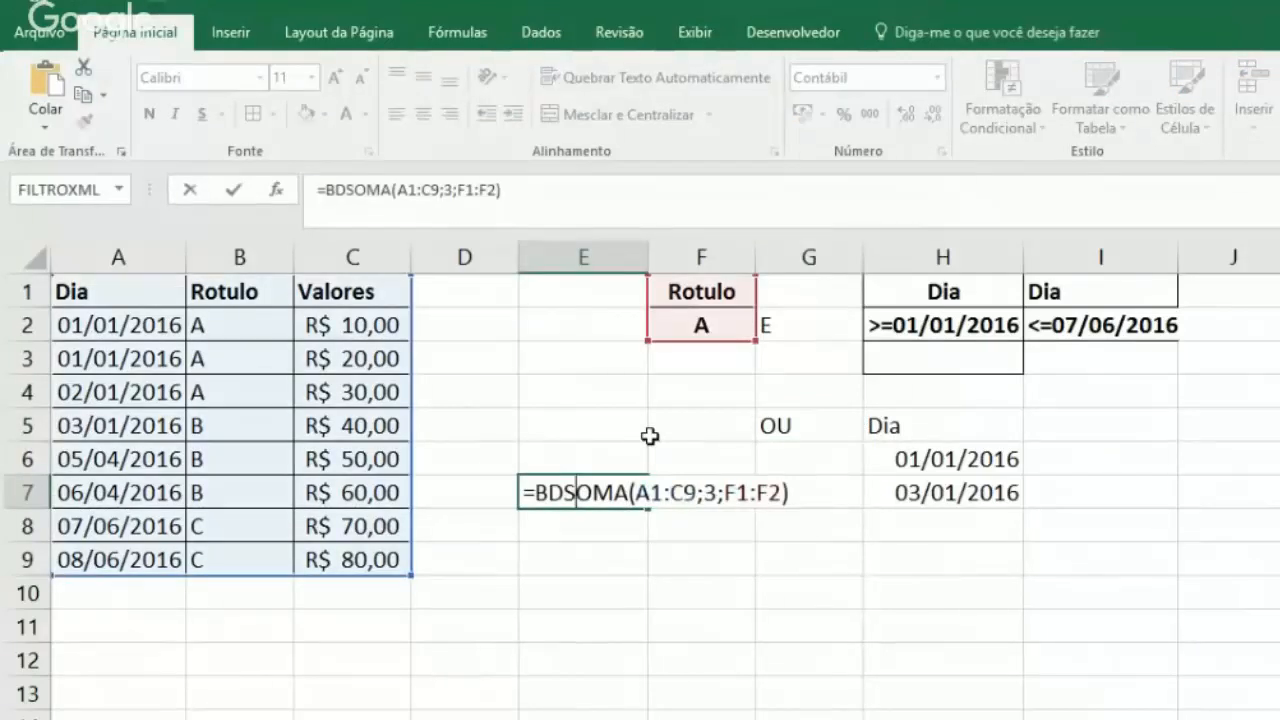
key(Return)
Enter a BDSOMA formula in E9 with database A1:C9, field 3 and criteria H5:H7, and apply the accounting number format.
key(Return)
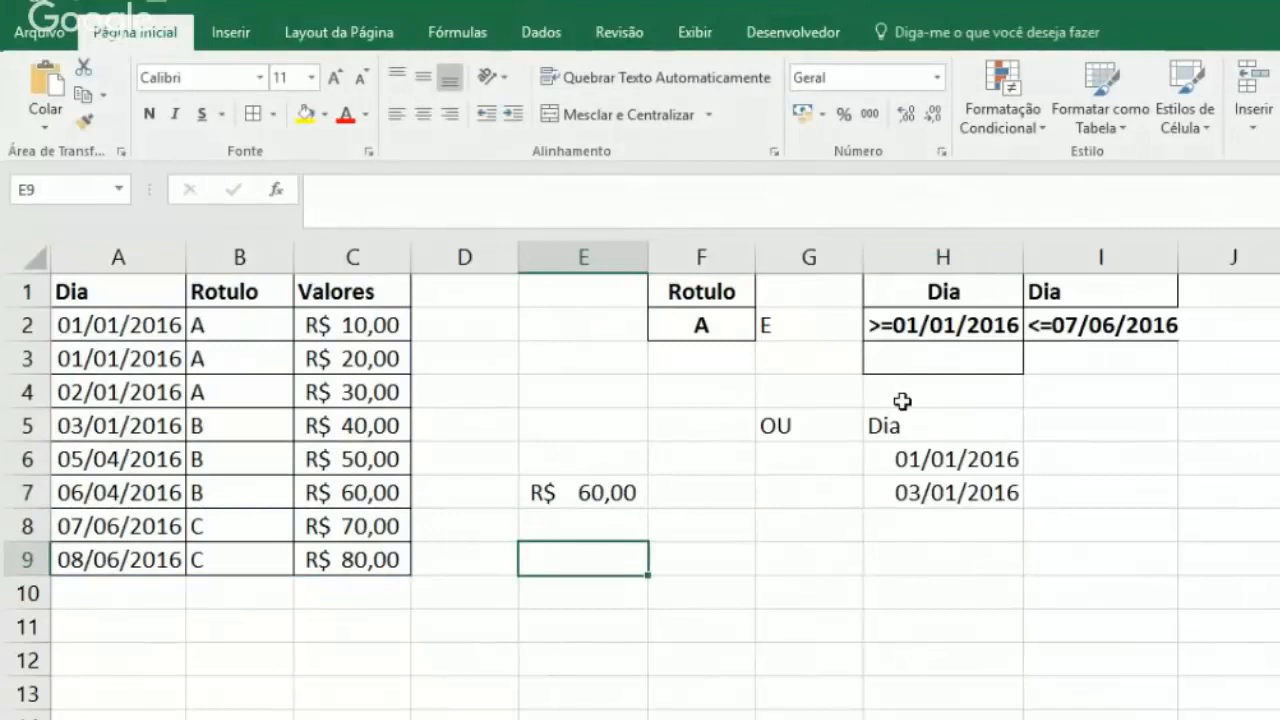
text(=bdsoma()
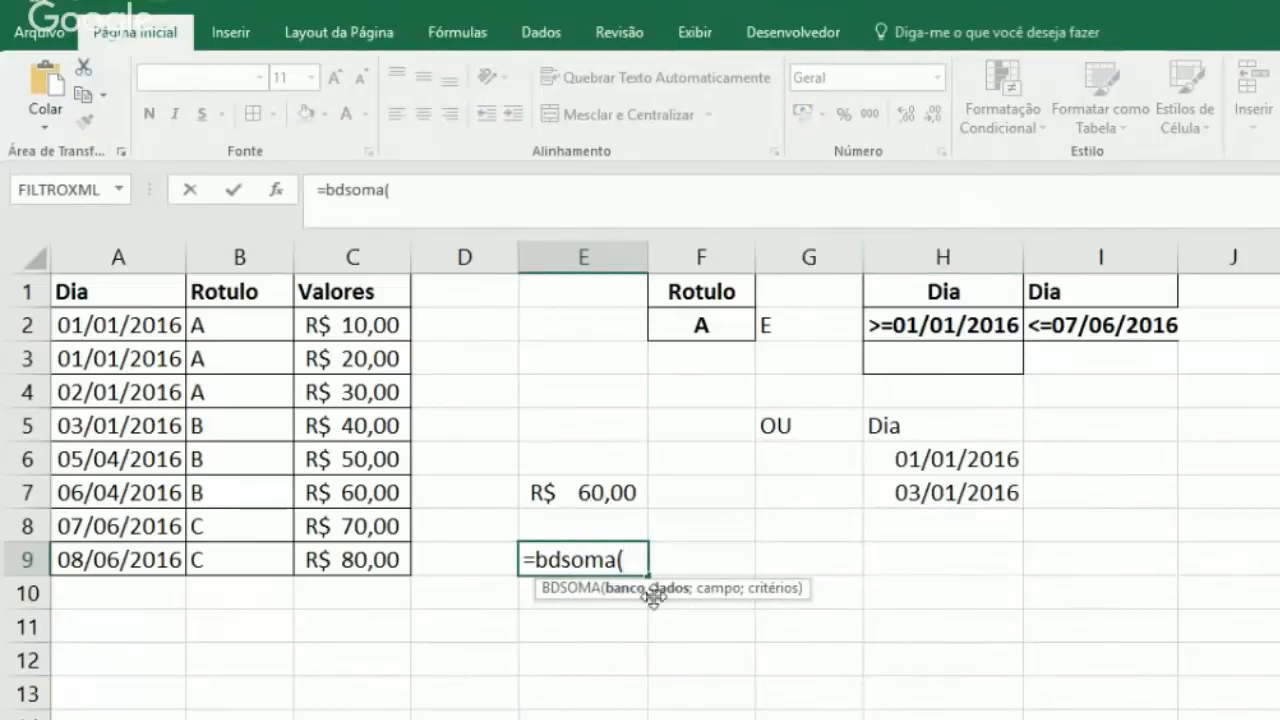
drag(115, 290, 336, 553)
text(;)
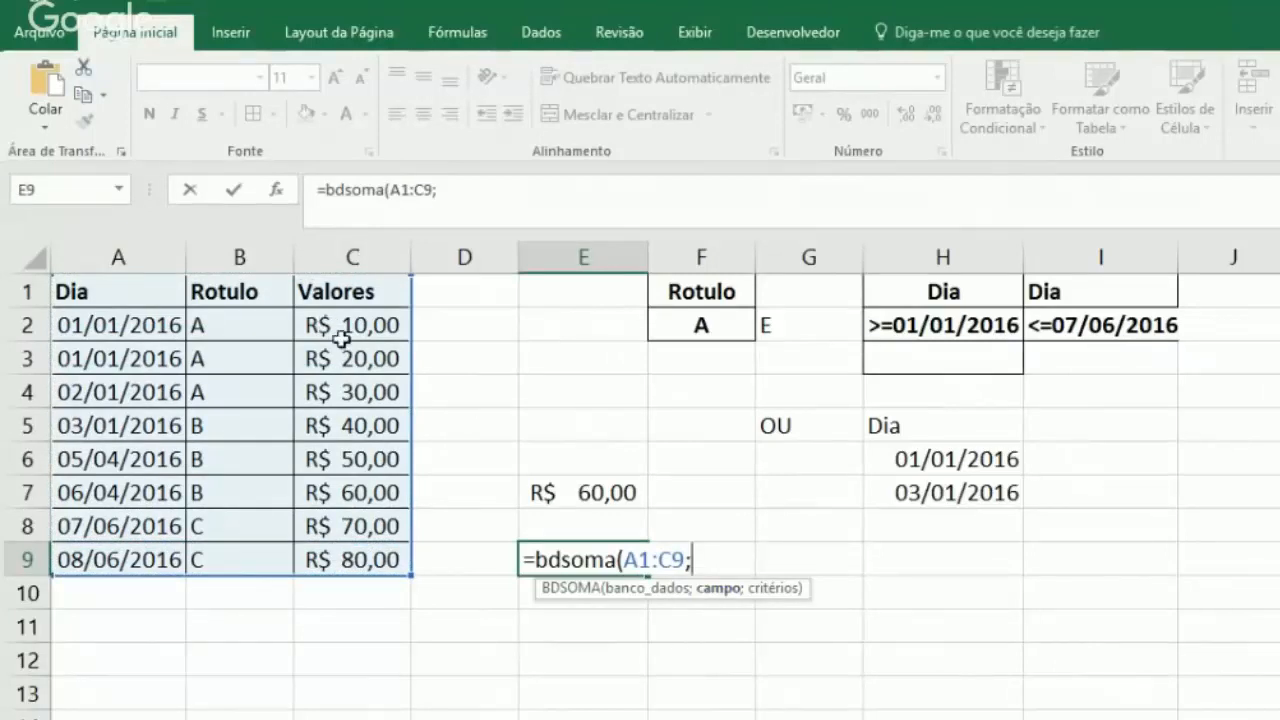
text(3;)
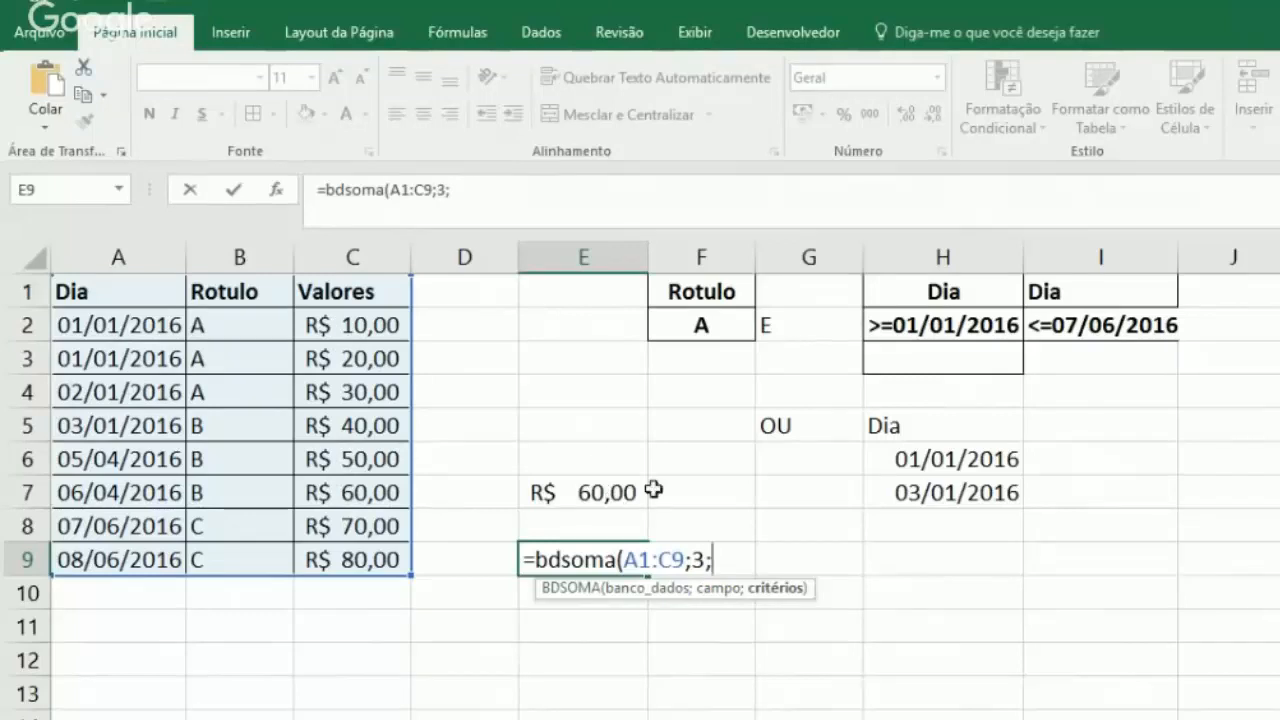
drag(905, 425, 900, 484)
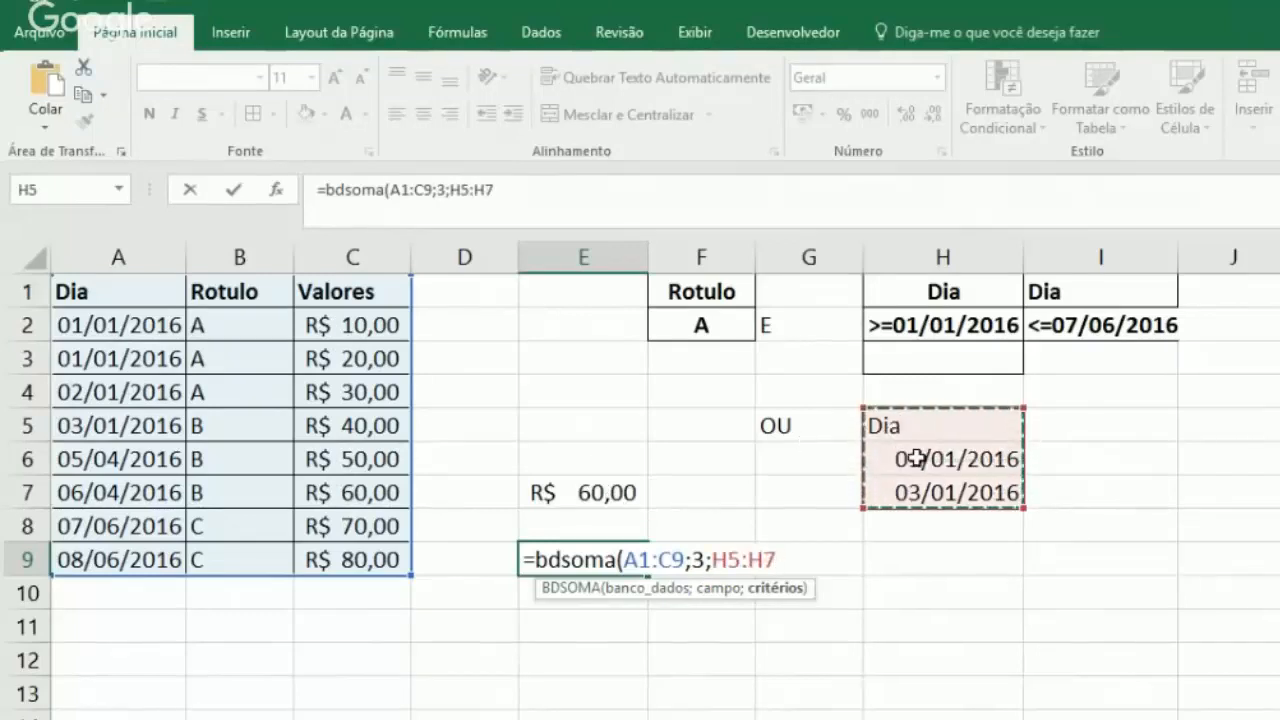
text())
key(Return)
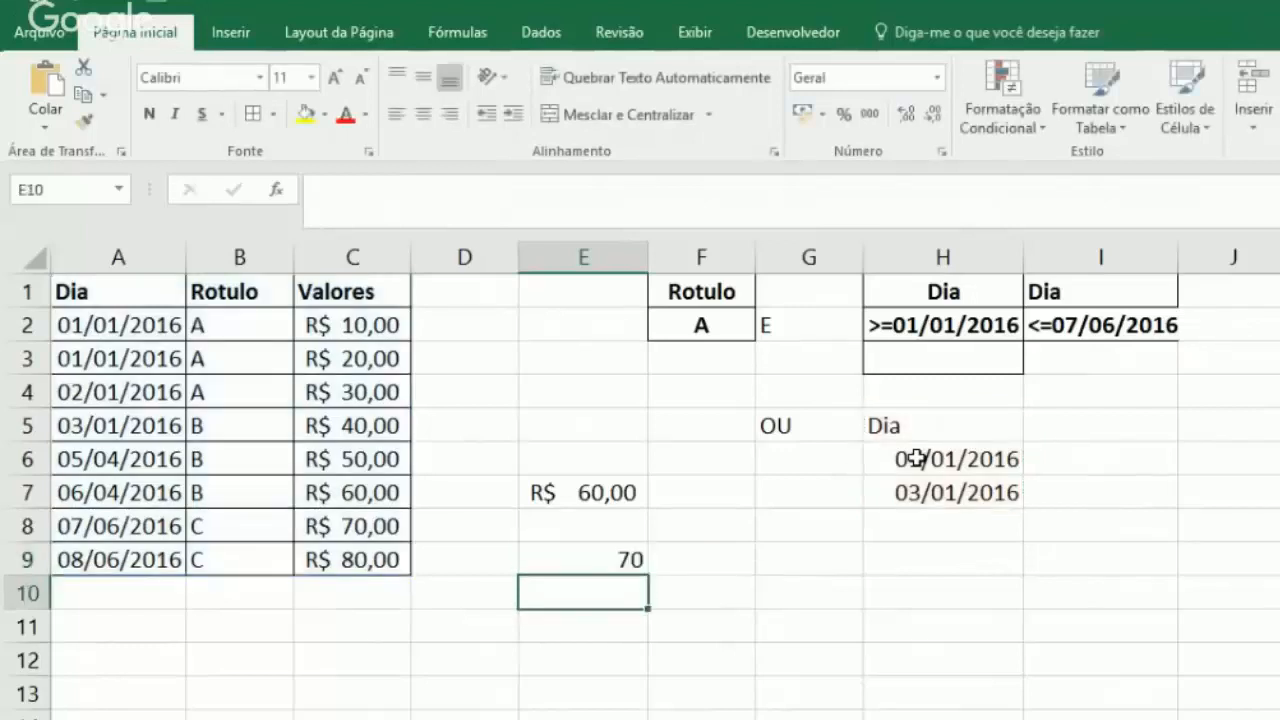
click(632, 560)
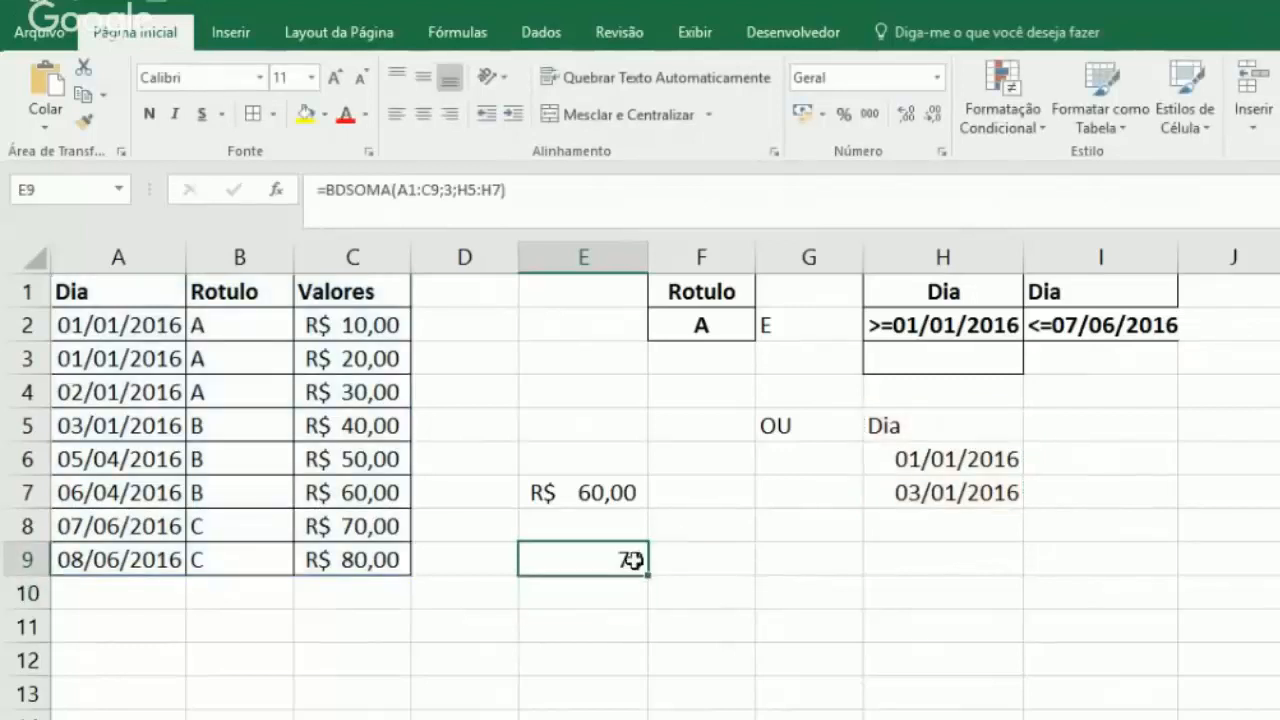
click(802, 113)
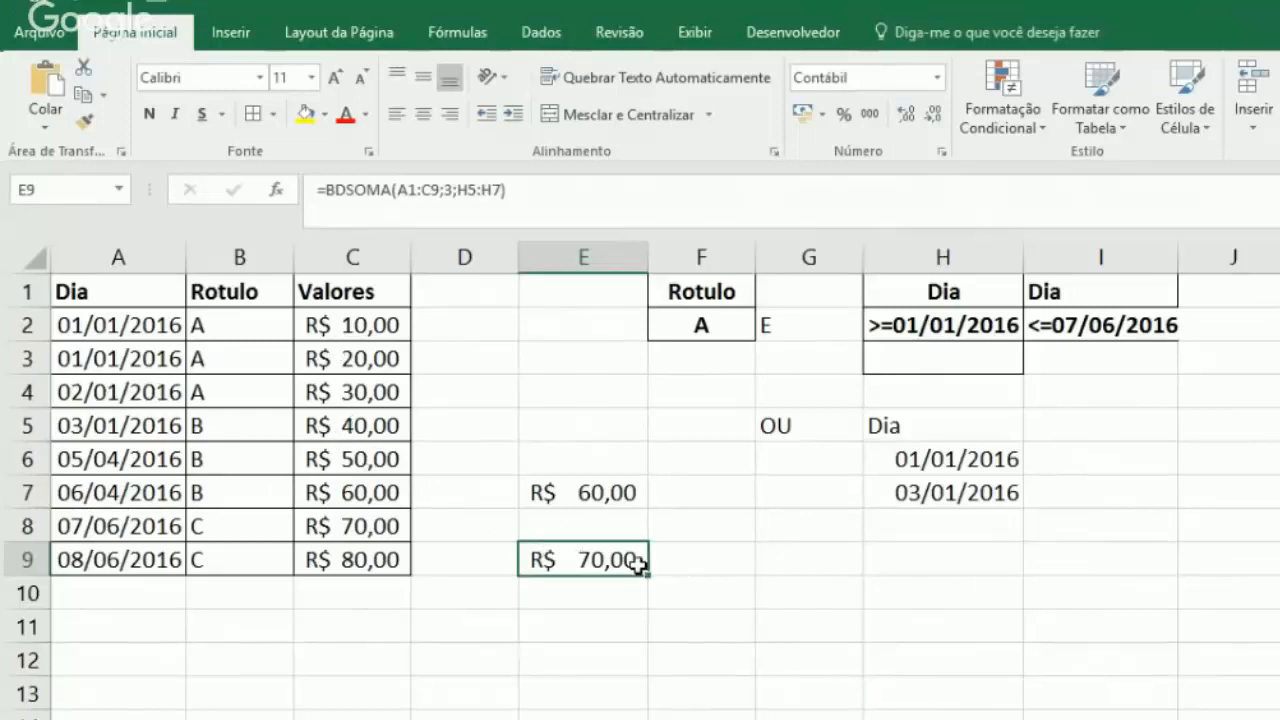
Examine the alternative Dia dates in H6:H7 and the lower date limit in H2.
click(902, 459)
click(914, 487)
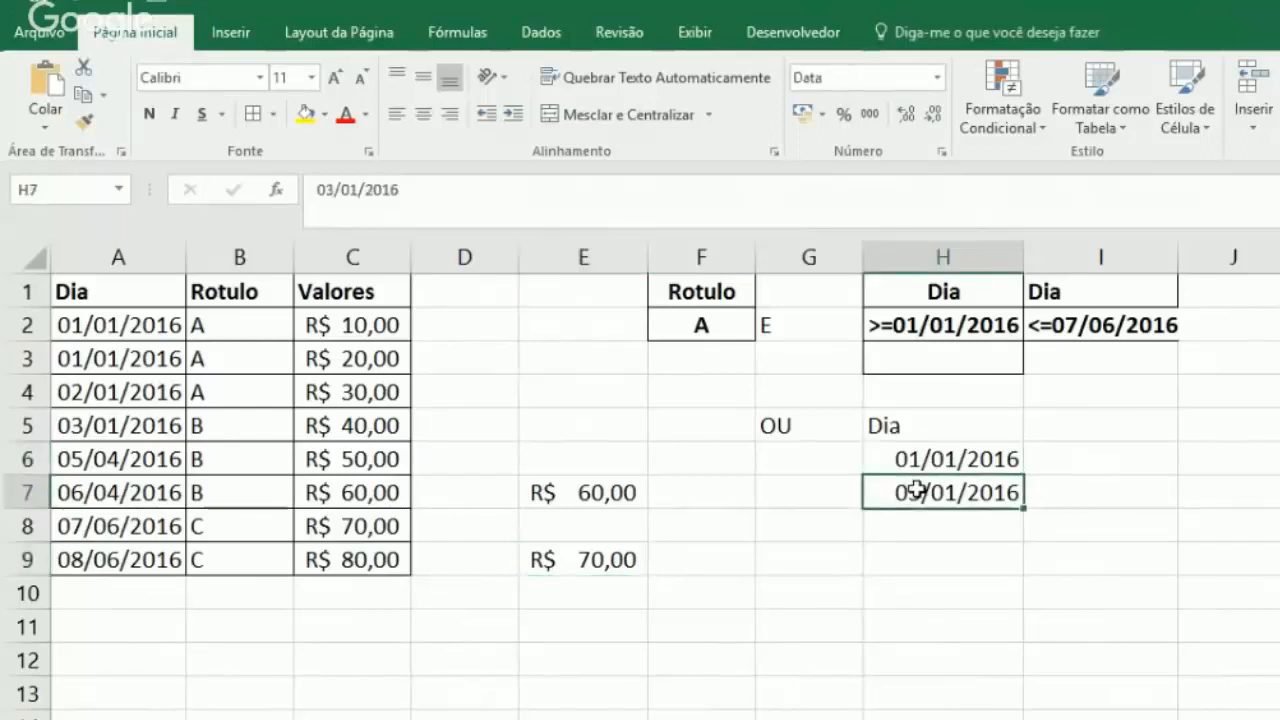
click(916, 461)
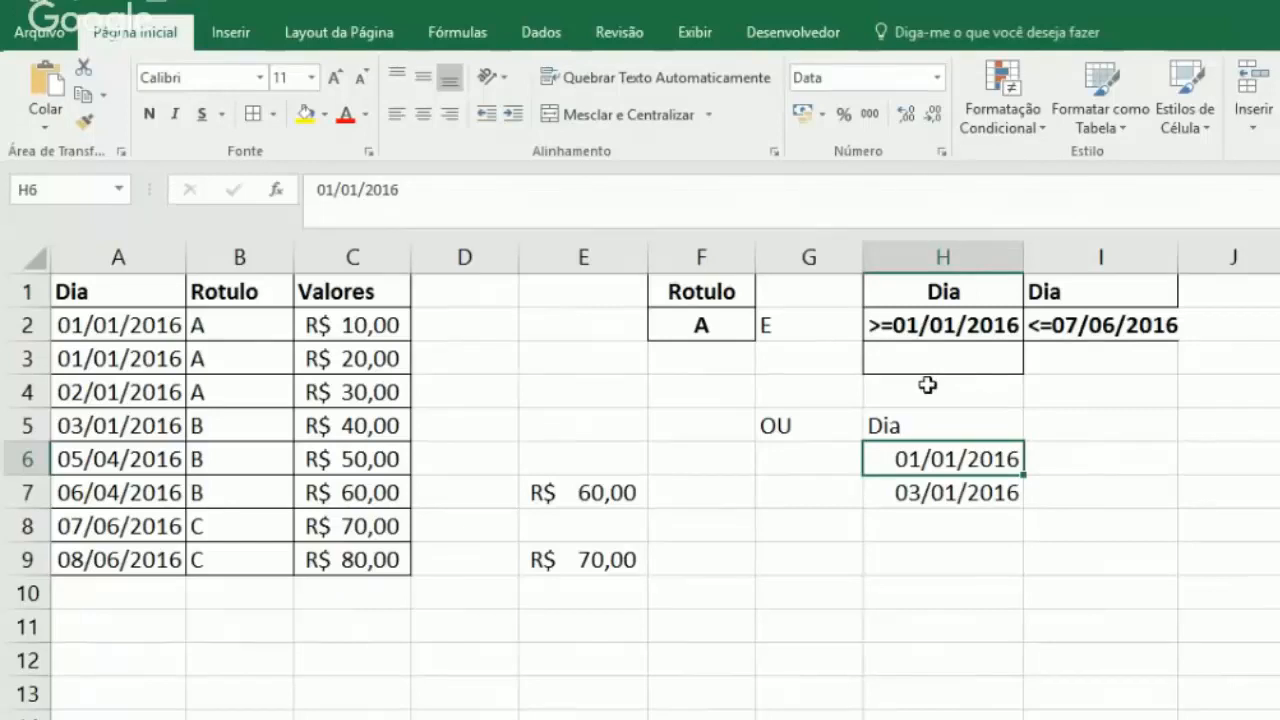
click(914, 332)
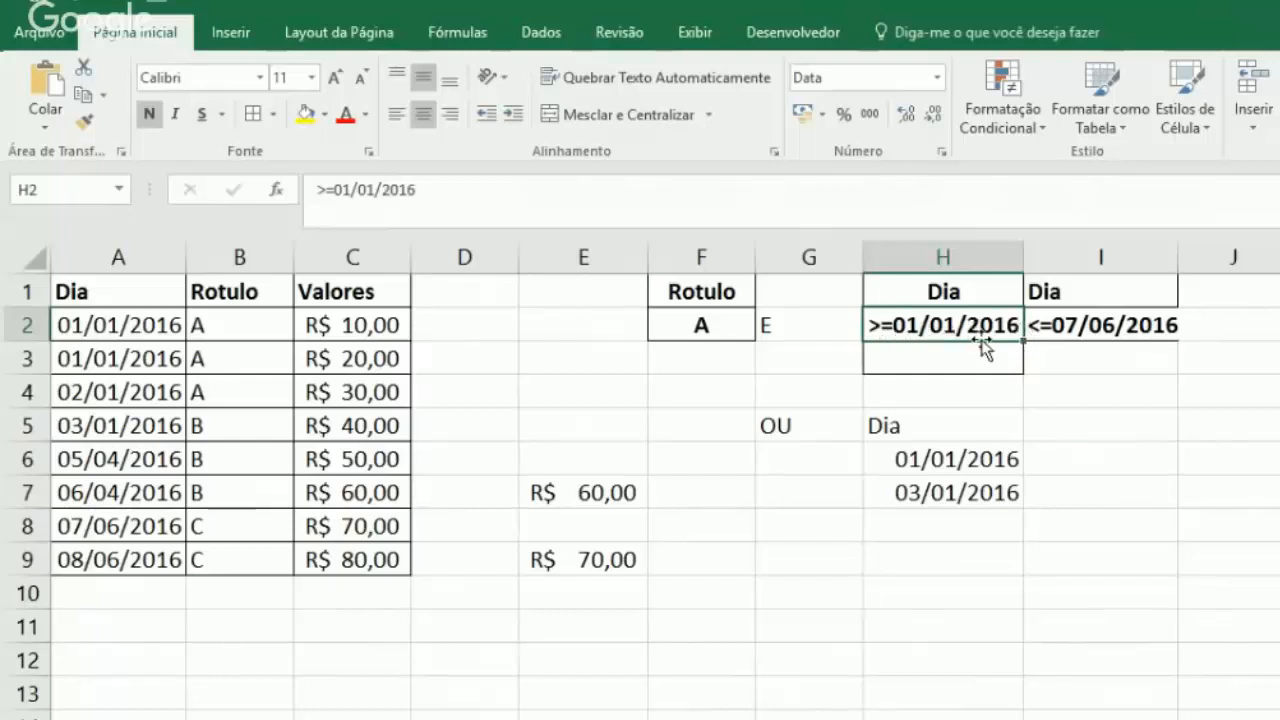
Change the upper Dia criterion in I2 to <=03/01/2016.
click(1075, 326)
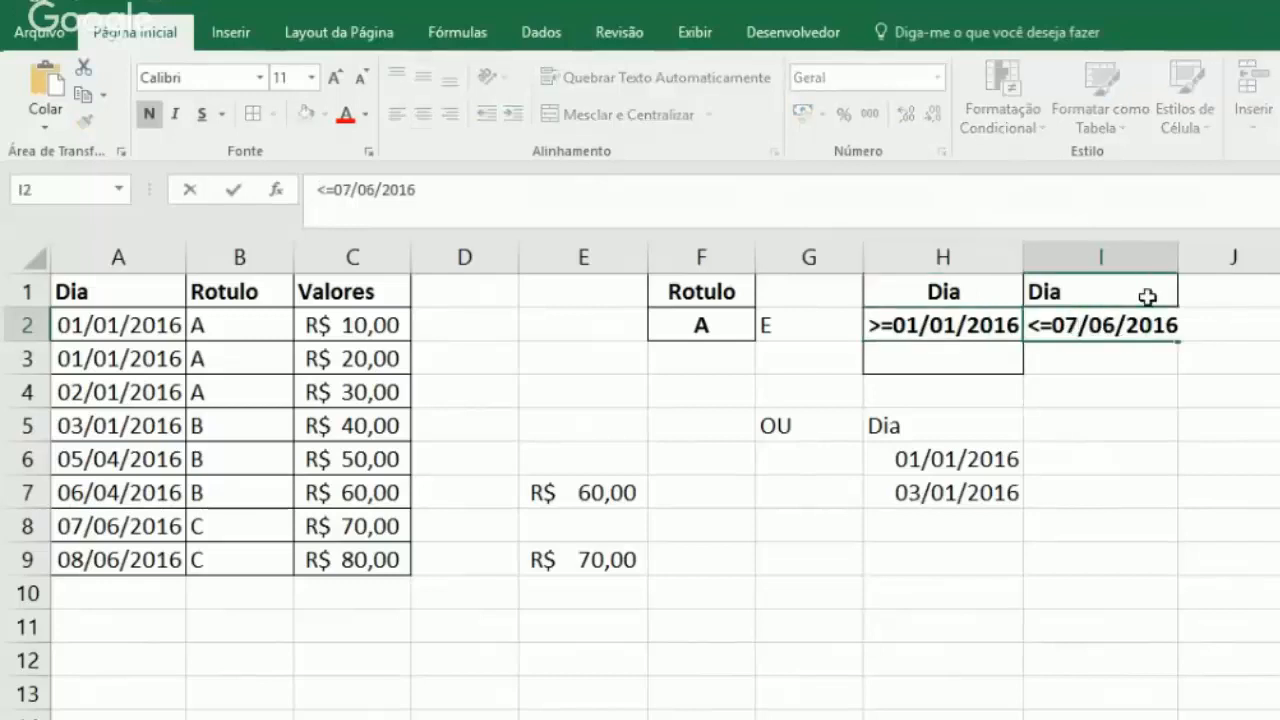
key(BackSpace)
key(BackSpace)
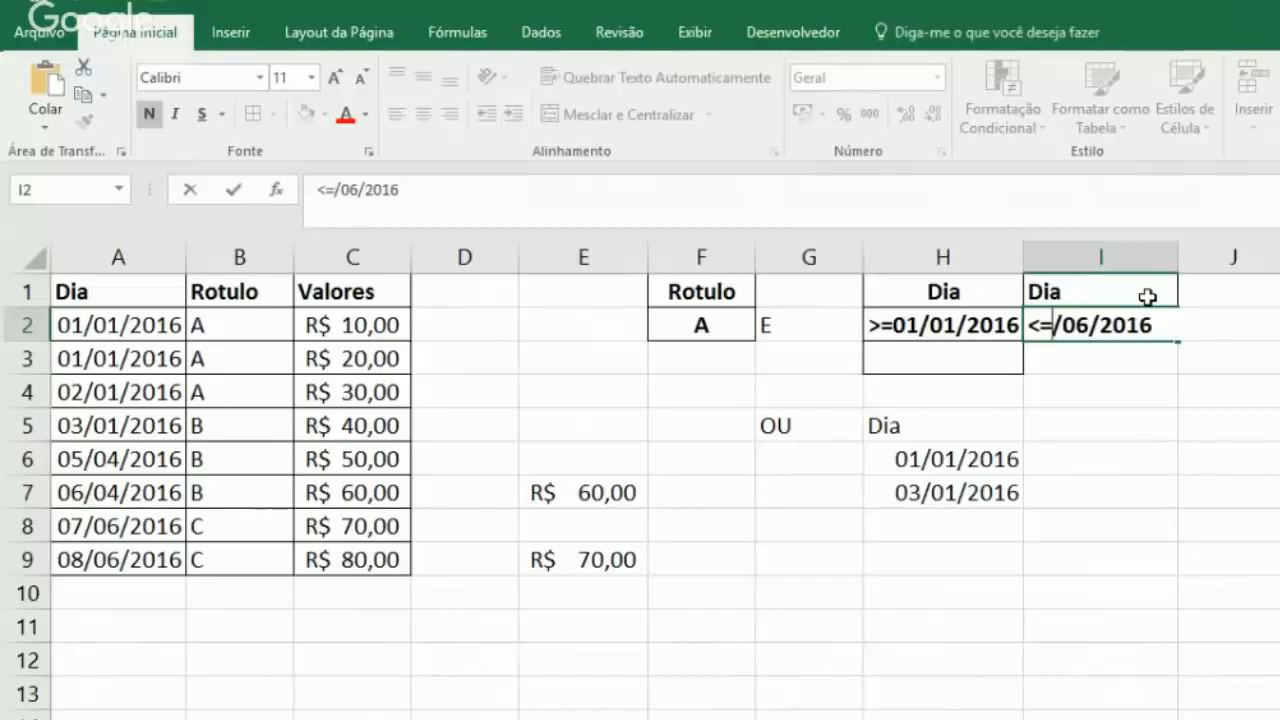
text(03)
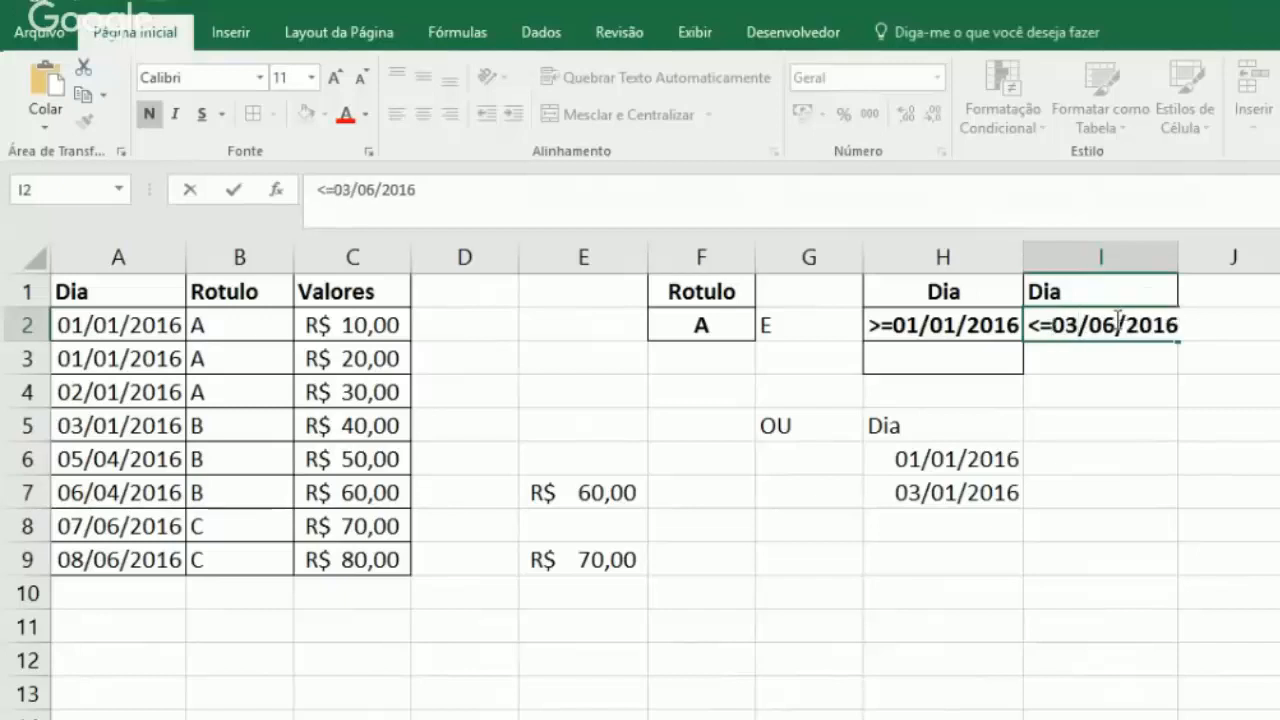
key(BackSpace)
text(1)
key(Return)
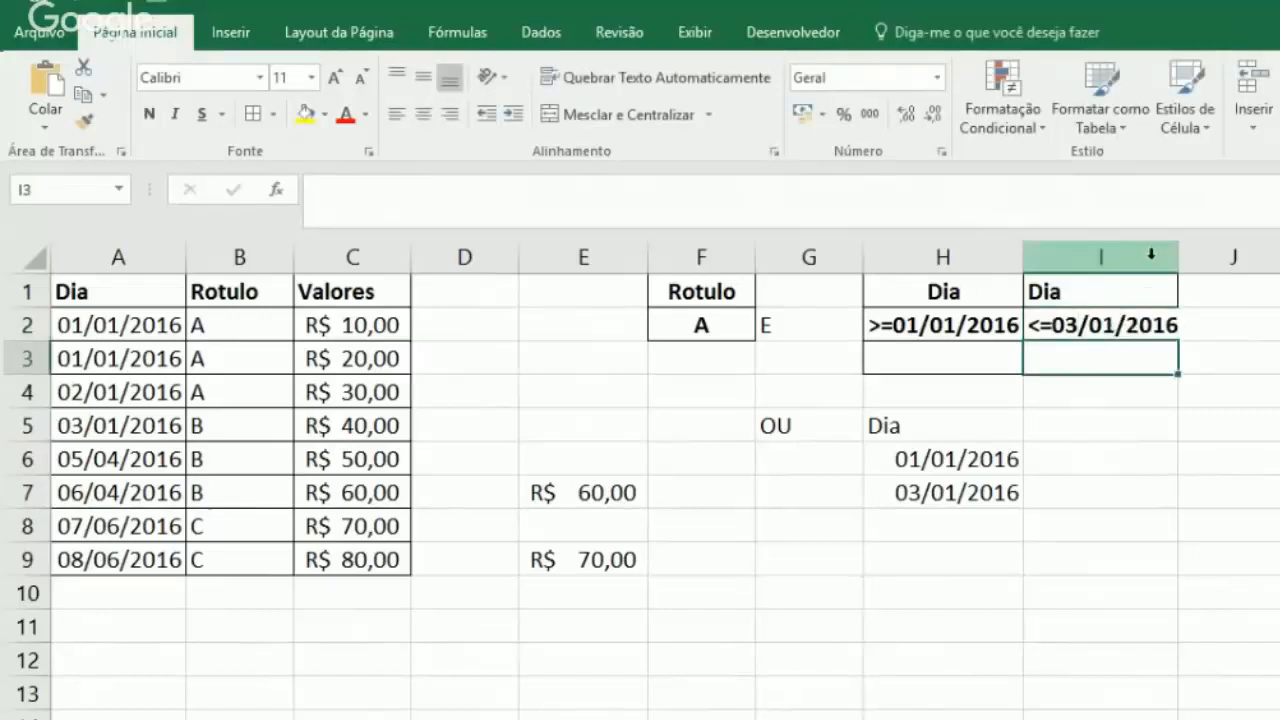
Widen column I to fit its criterion and move the OU criteria block from G5:H7 down to G9:H11.
click(1137, 322)
double_click(1177, 258)
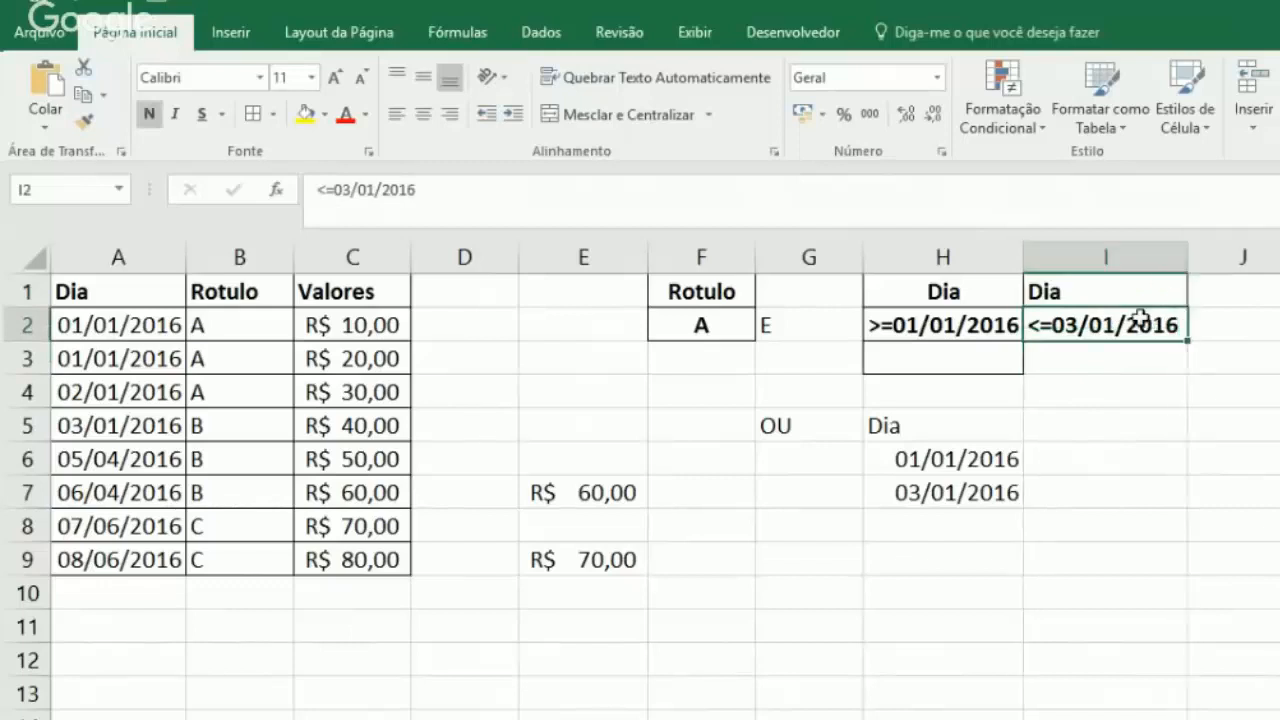
drag(804, 410, 993, 638)
Enter a BDSOMA formula in H5 with database A1:C9, field 3 and criteria H1:I2, and apply the accounting number format.
click(916, 425)
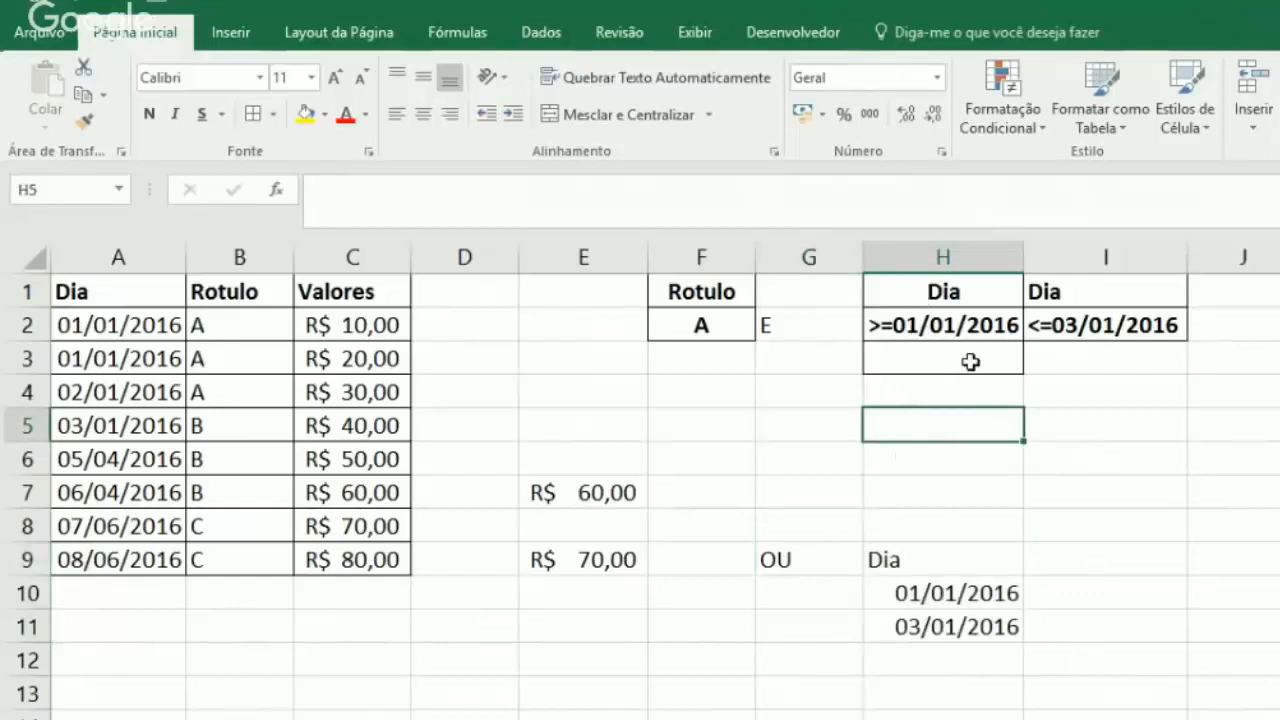
text(=bdsoma()
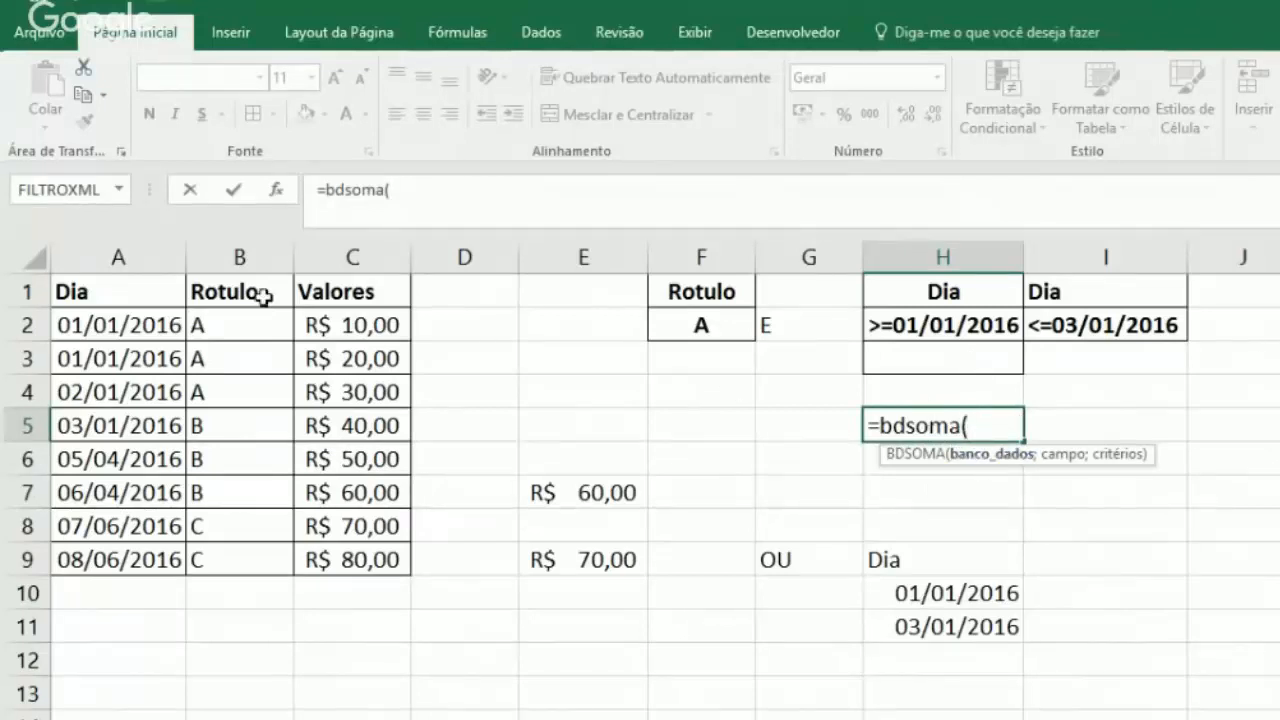
drag(100, 280, 360, 545)
text(;)
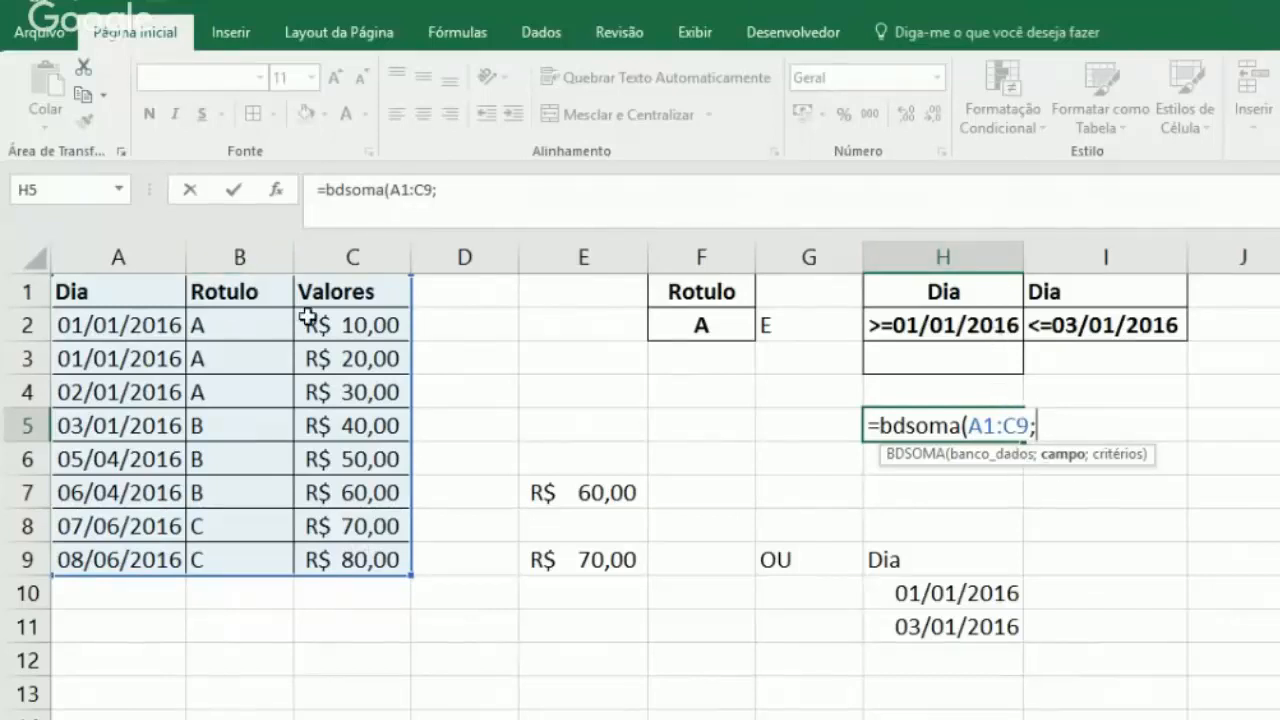
text(3;)
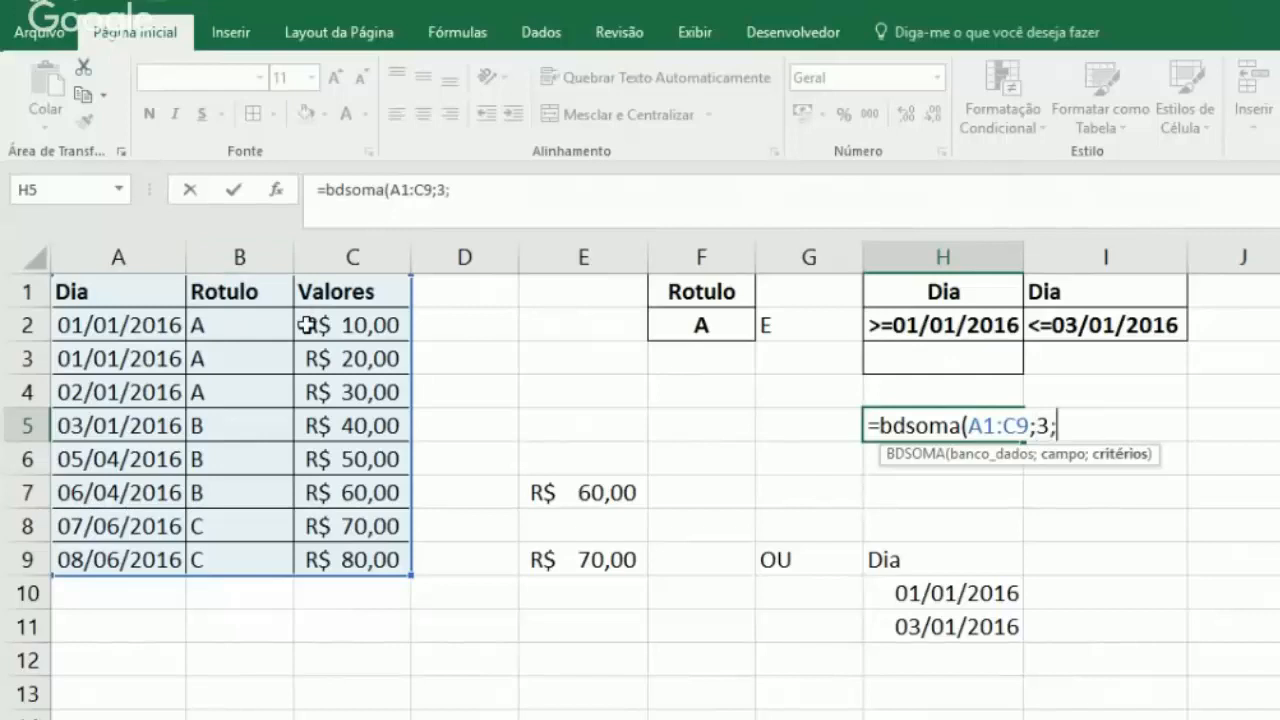
drag(943, 295, 1086, 323)
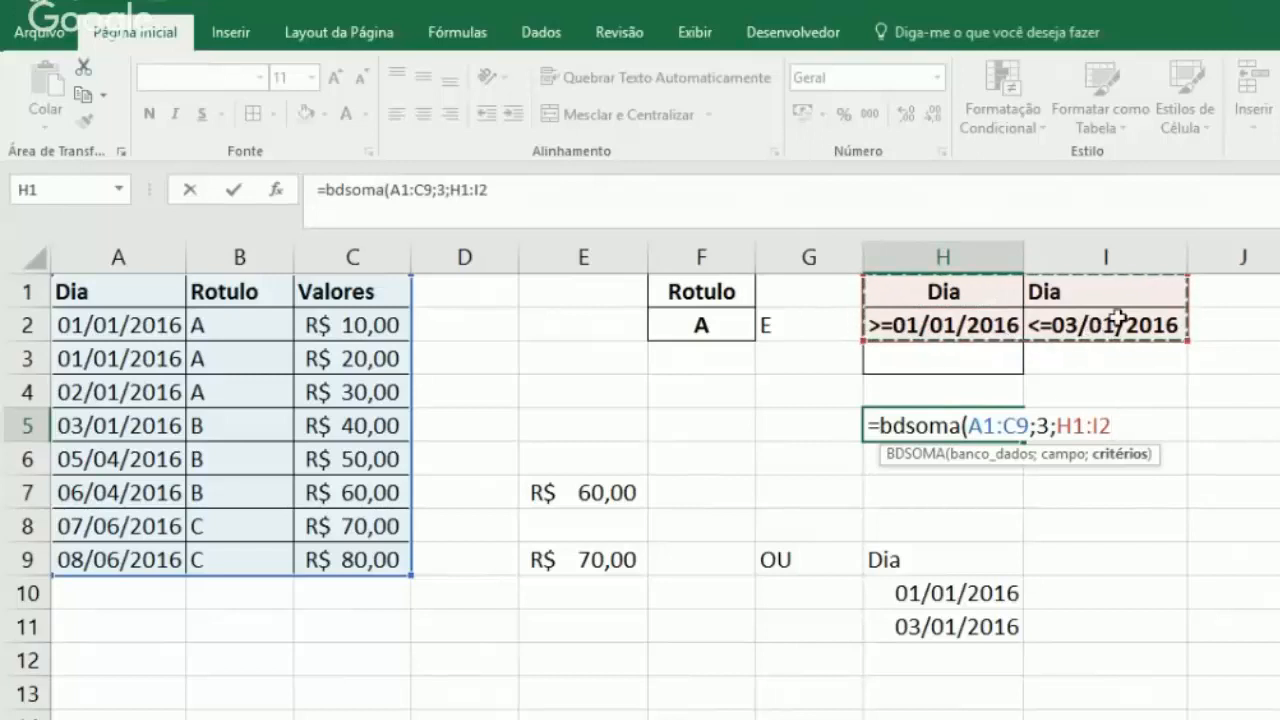
key(Return)
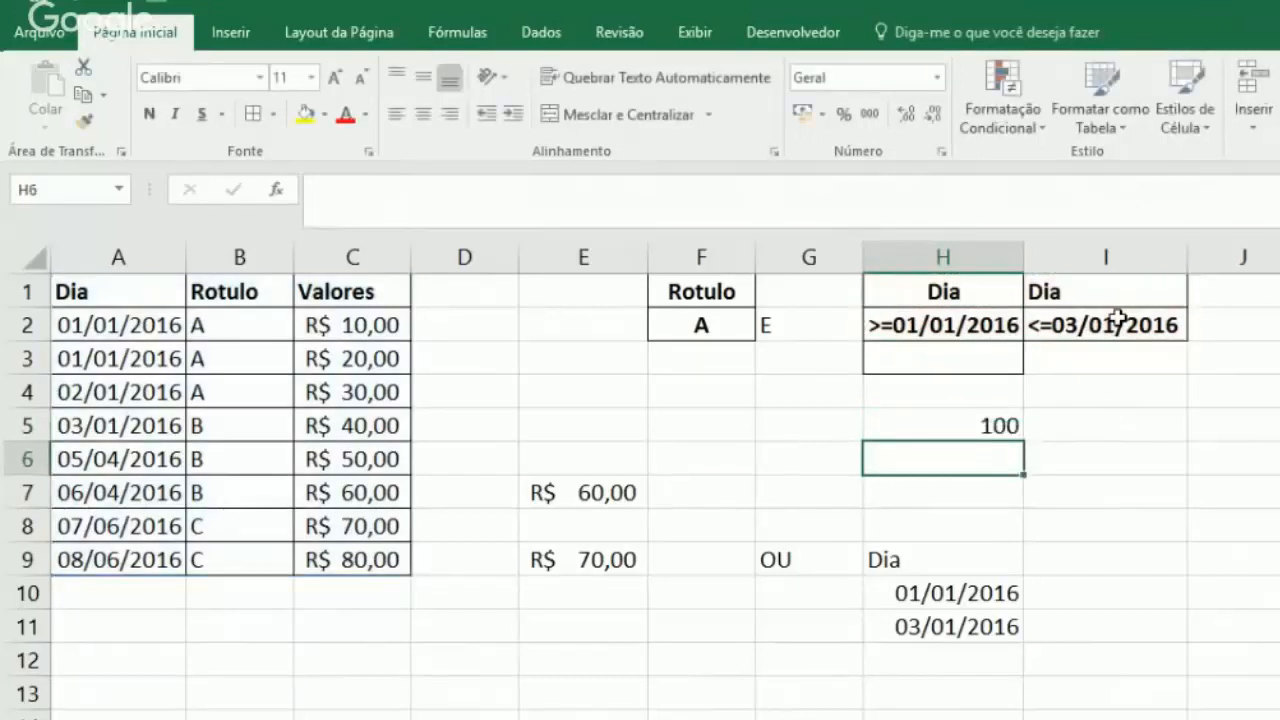
click(971, 422)
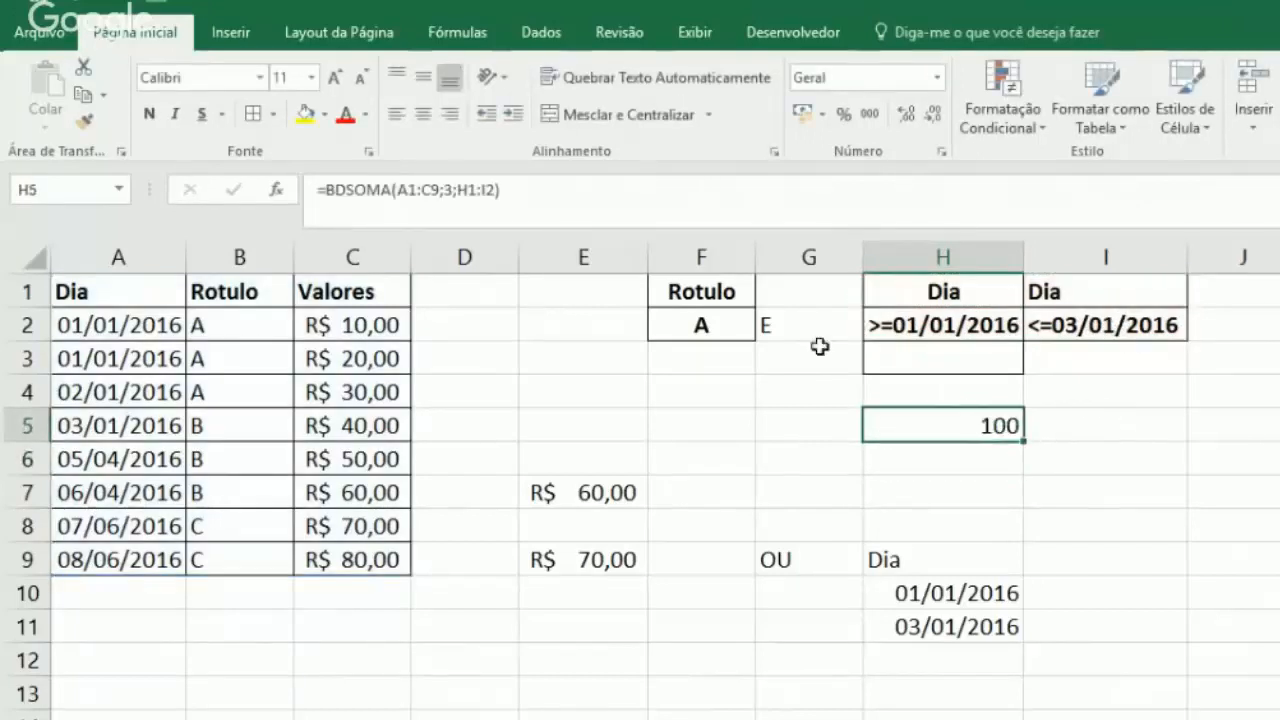
click(801, 113)
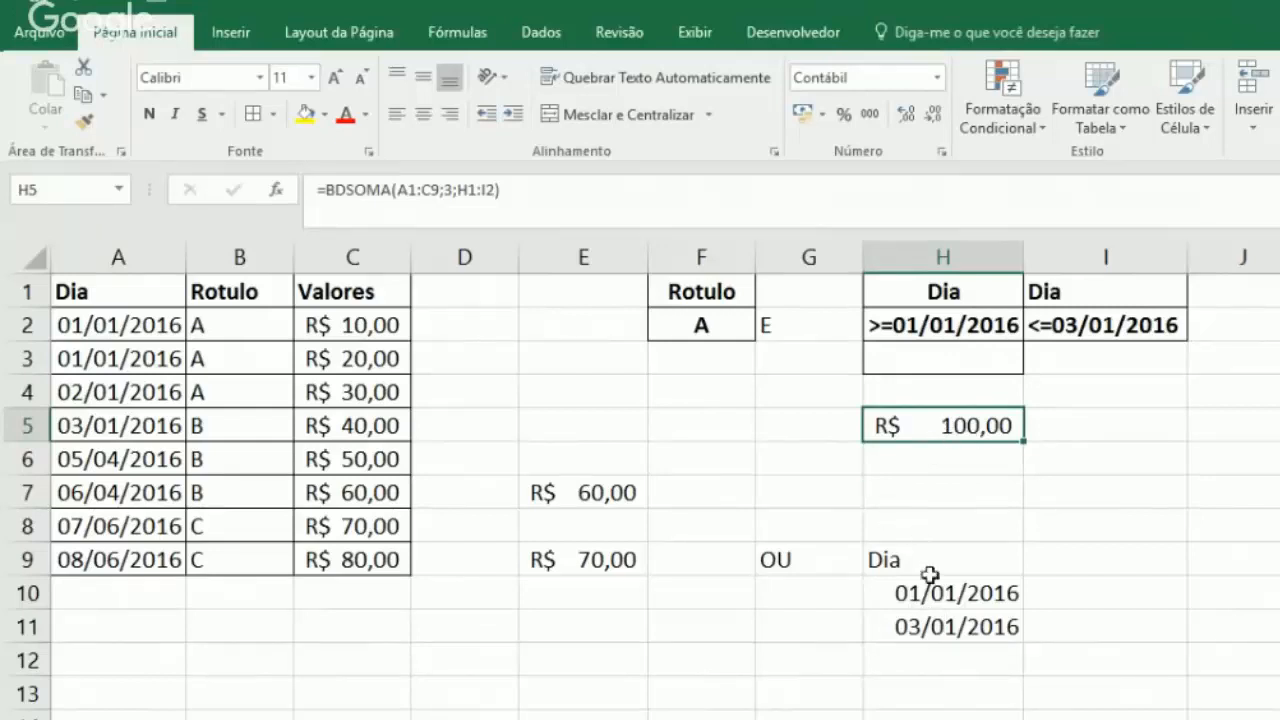
Inspect the criteria range of the E9 formula and check its total against the values in C2:C3 and C5.
double_click(610, 557)
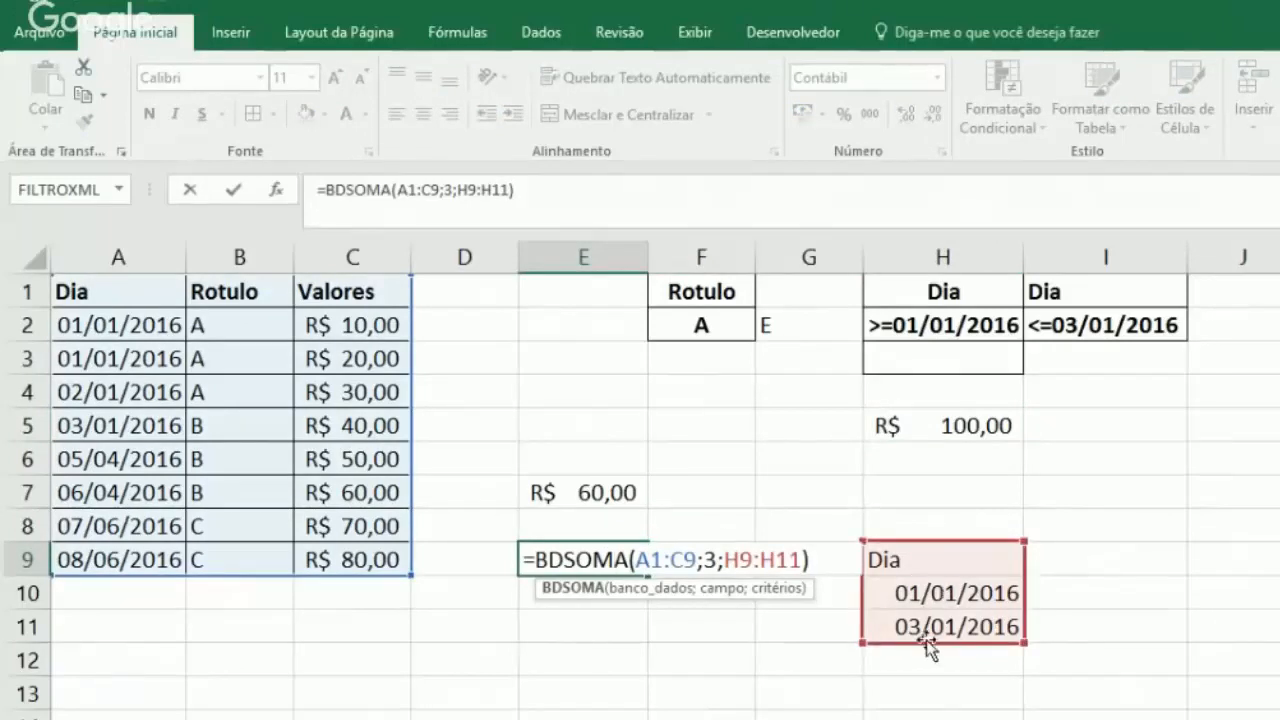
key(Return)
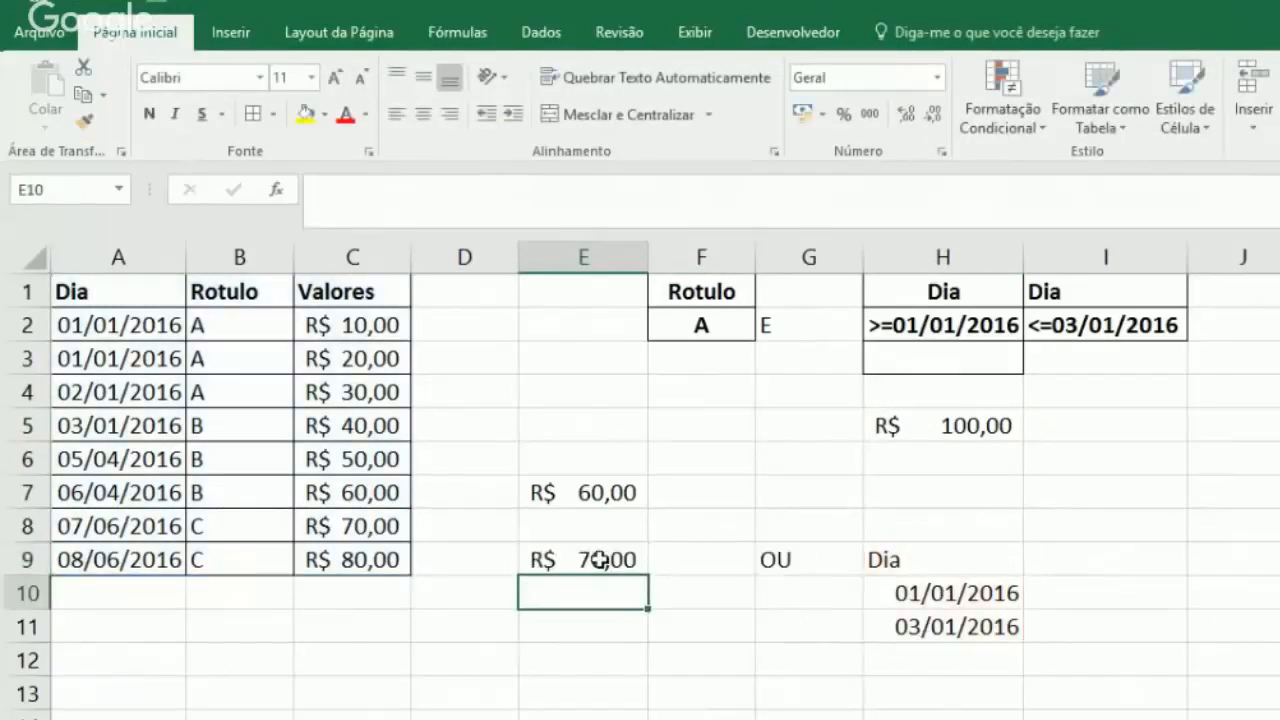
click(600, 560)
drag(366, 357, 342, 333)
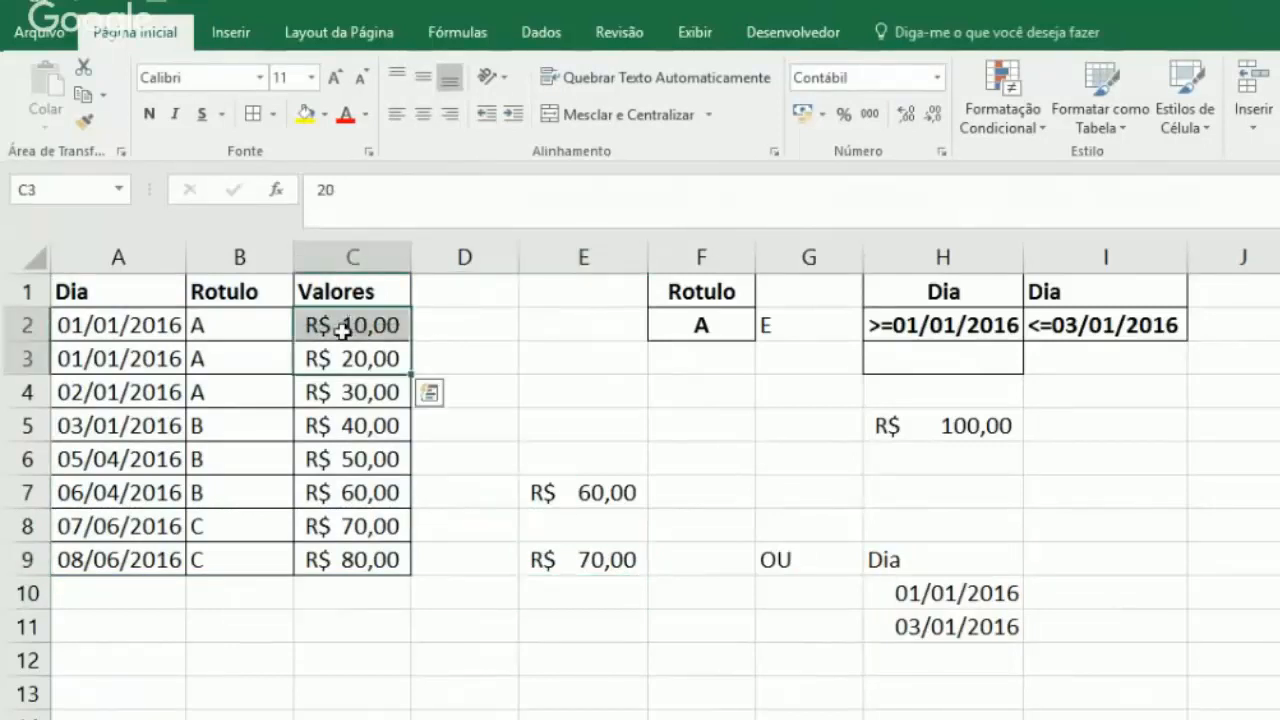
click(332, 422)
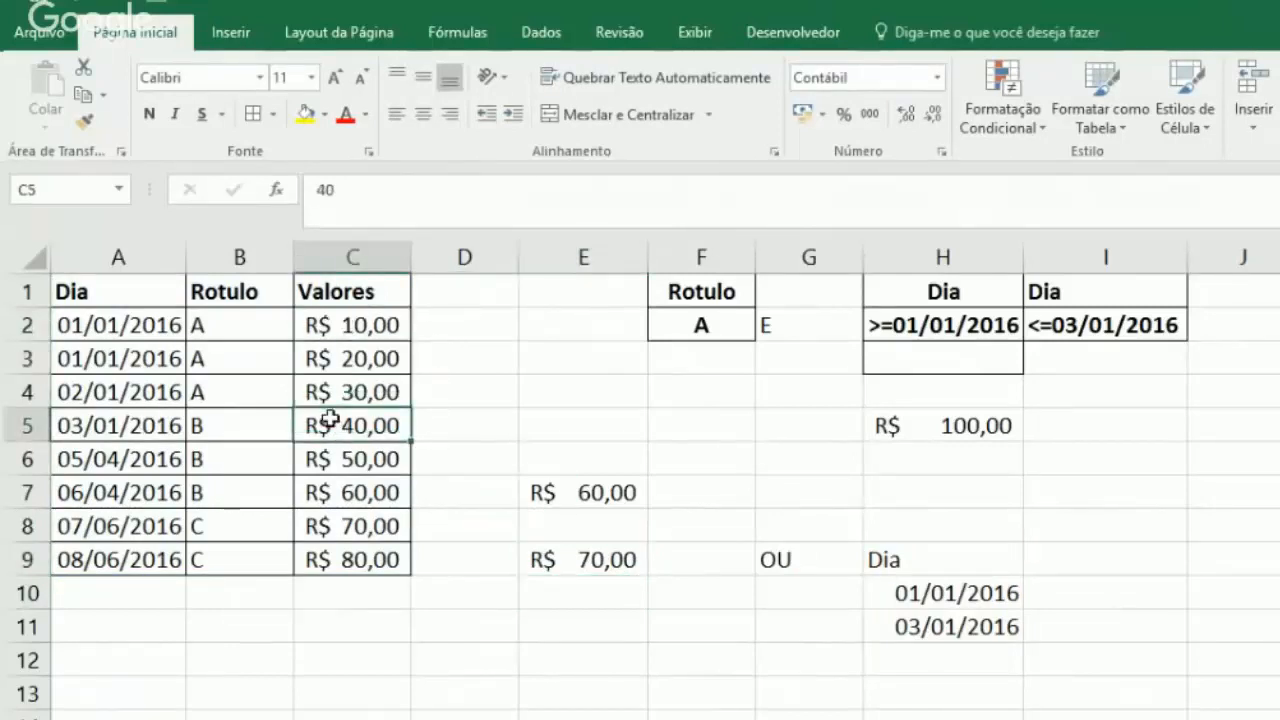
Check the date and value in row 4 against the >=01/01/2016 criterion in H2.
click(310, 393)
click(118, 393)
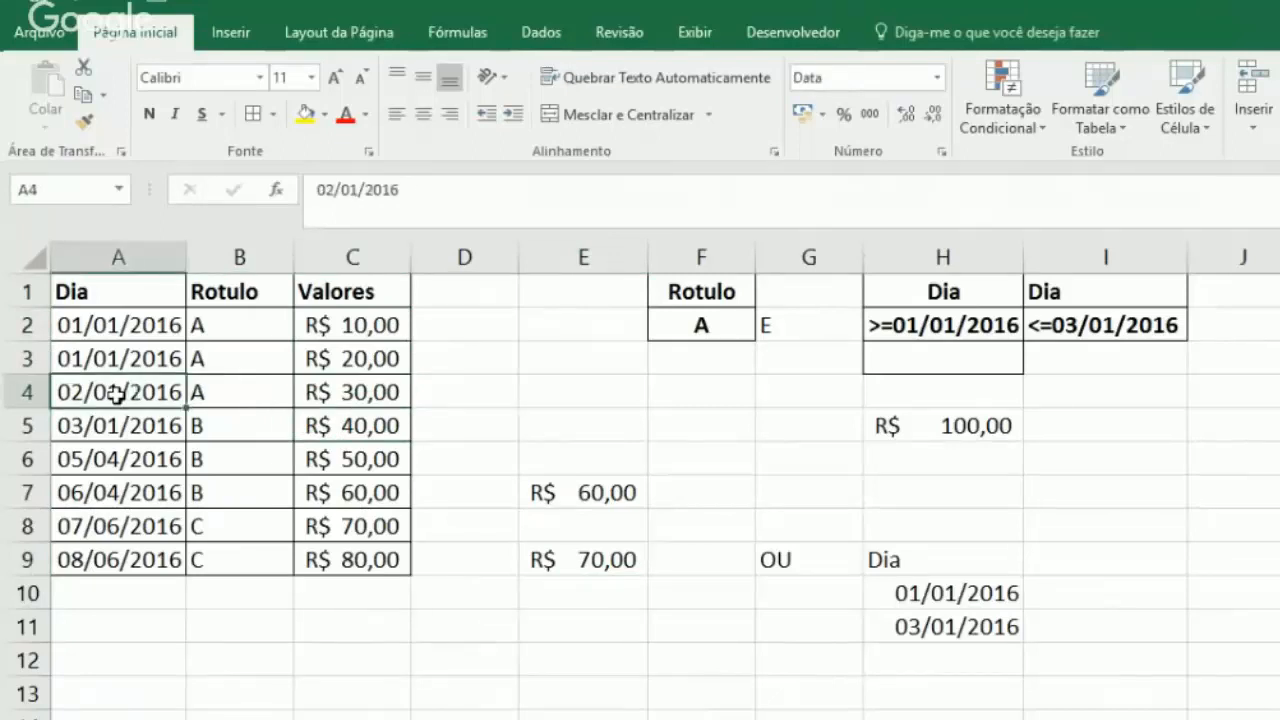
click(900, 325)
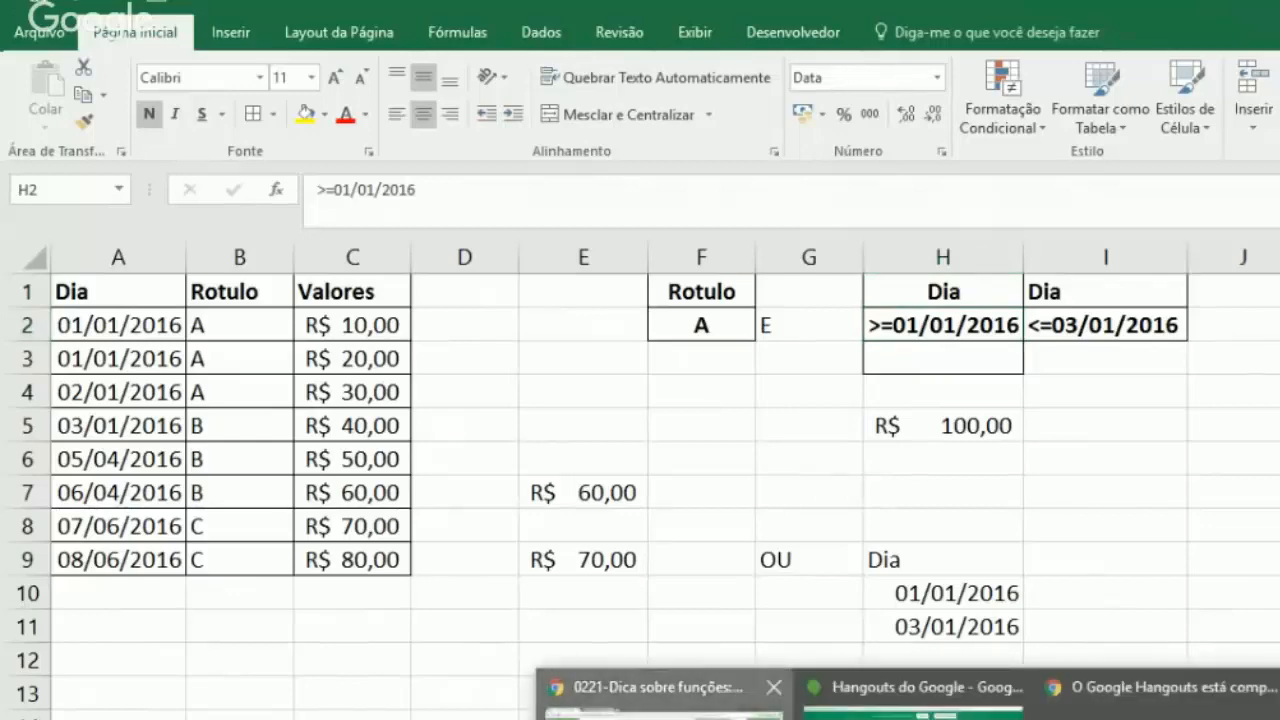
Switch to the browser's 0221 article on database functions and review its function list and argument table.
click(640, 690)
scroll(620, 437, up, 15)
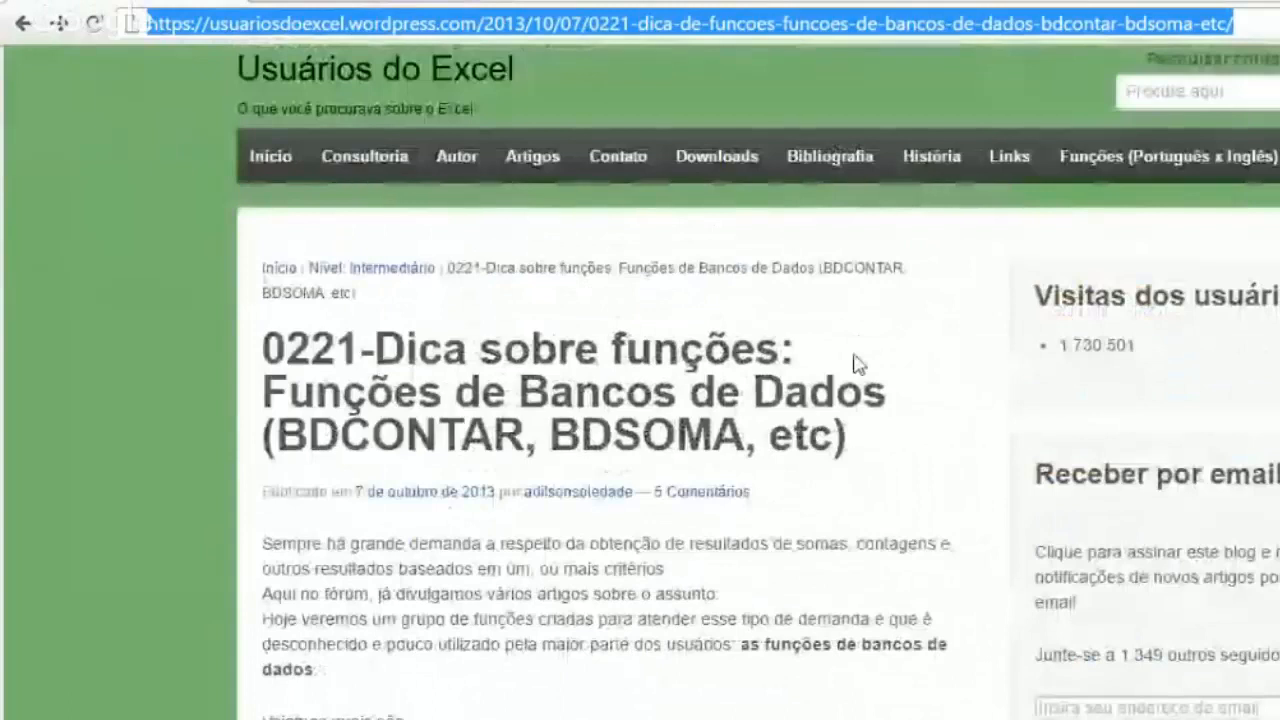
click(708, 540)
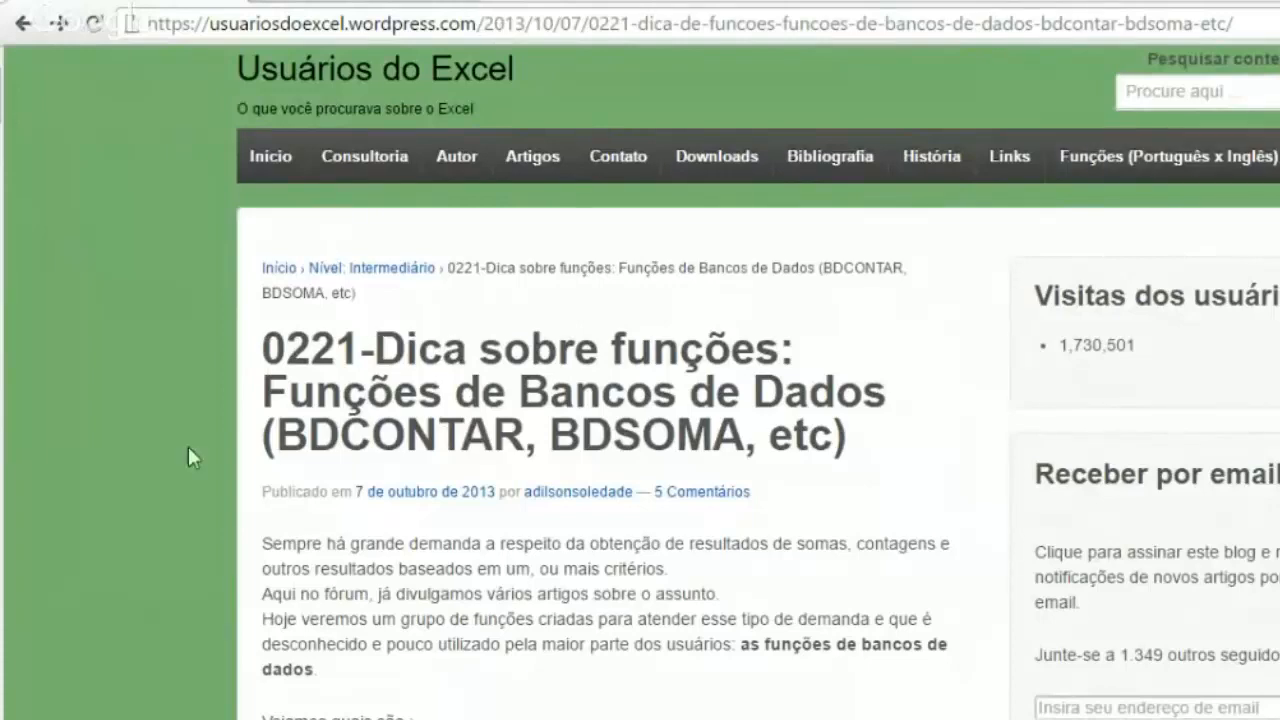
scroll(552, 563, down, 9)
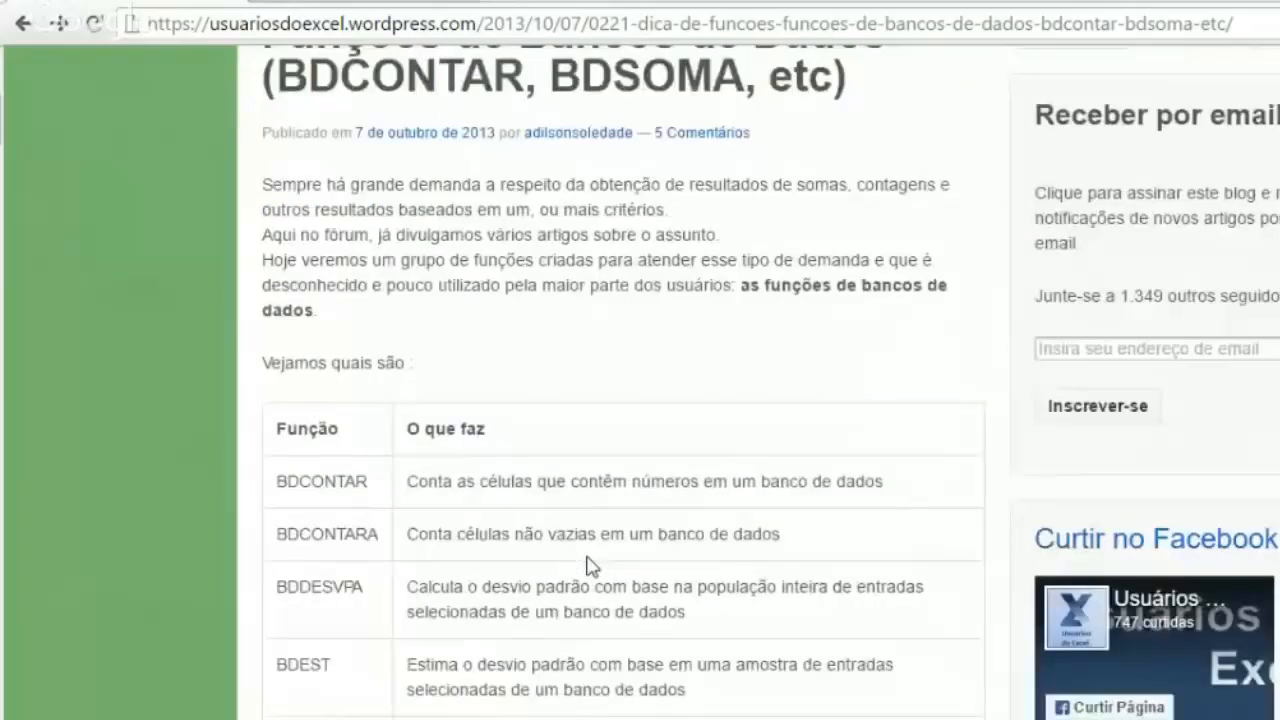
scroll(314, 509, down, 3)
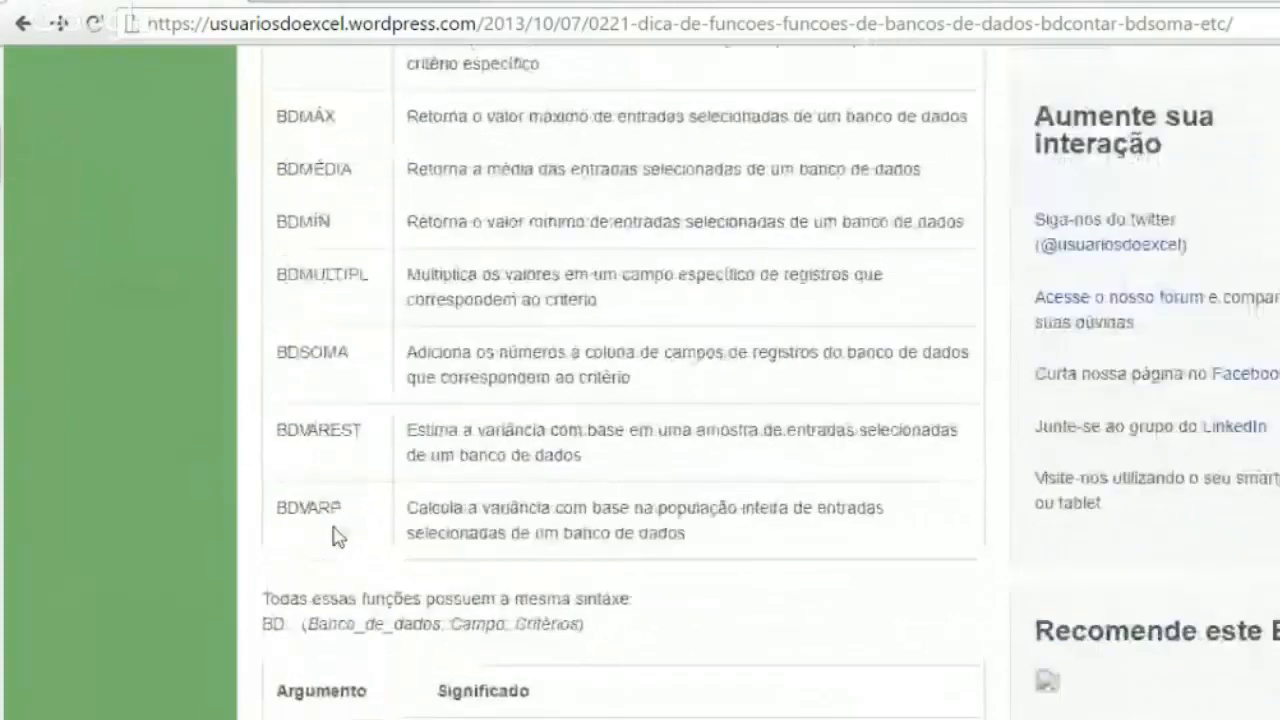
scroll(414, 380, down, 9)
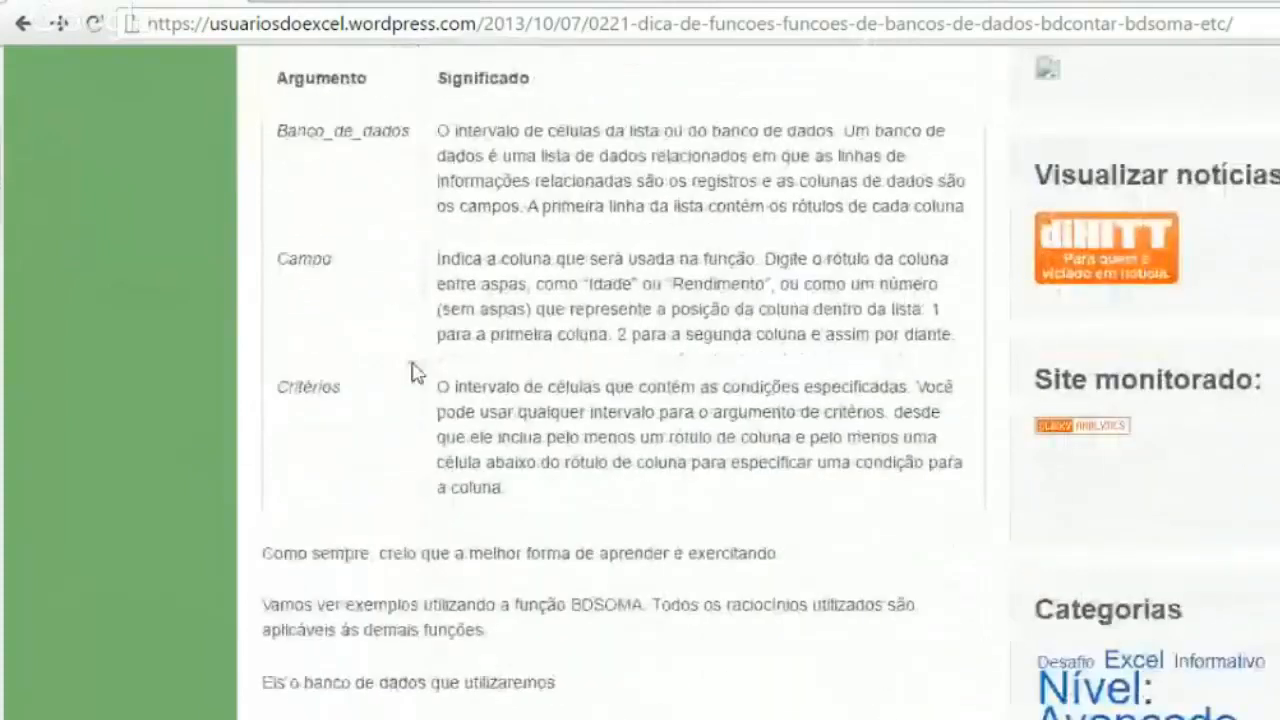
scroll(414, 400, down, 1)
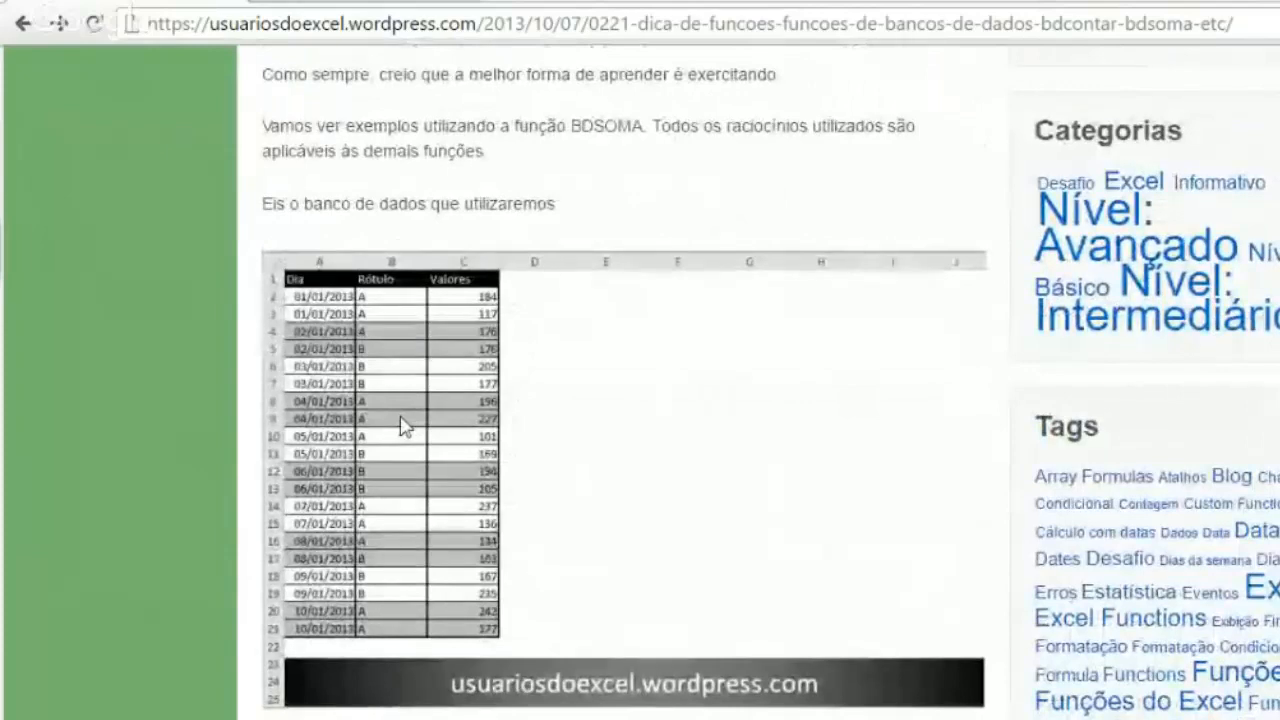
Read through the article's BDSOMA examples, covering the E and OU criteria, down to the download note.
scroll(403, 416, down, 4)
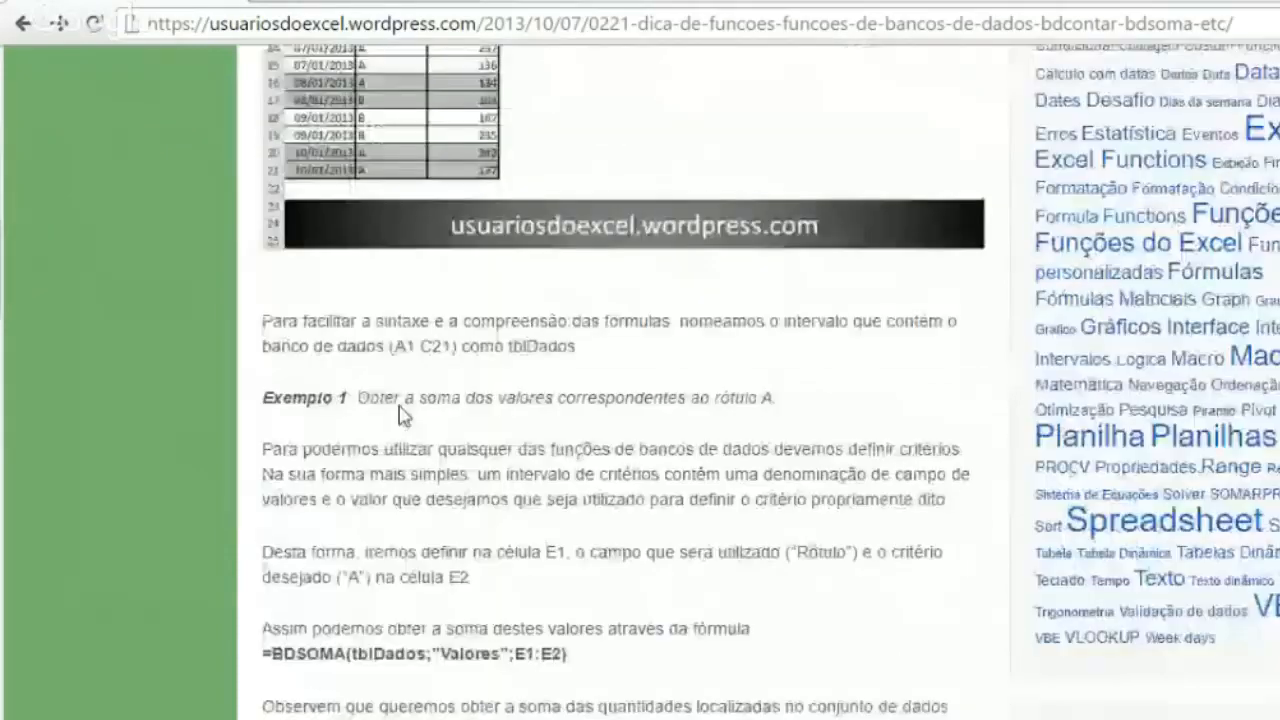
scroll(400, 416, down, 2)
scroll(533, 450, down, 2)
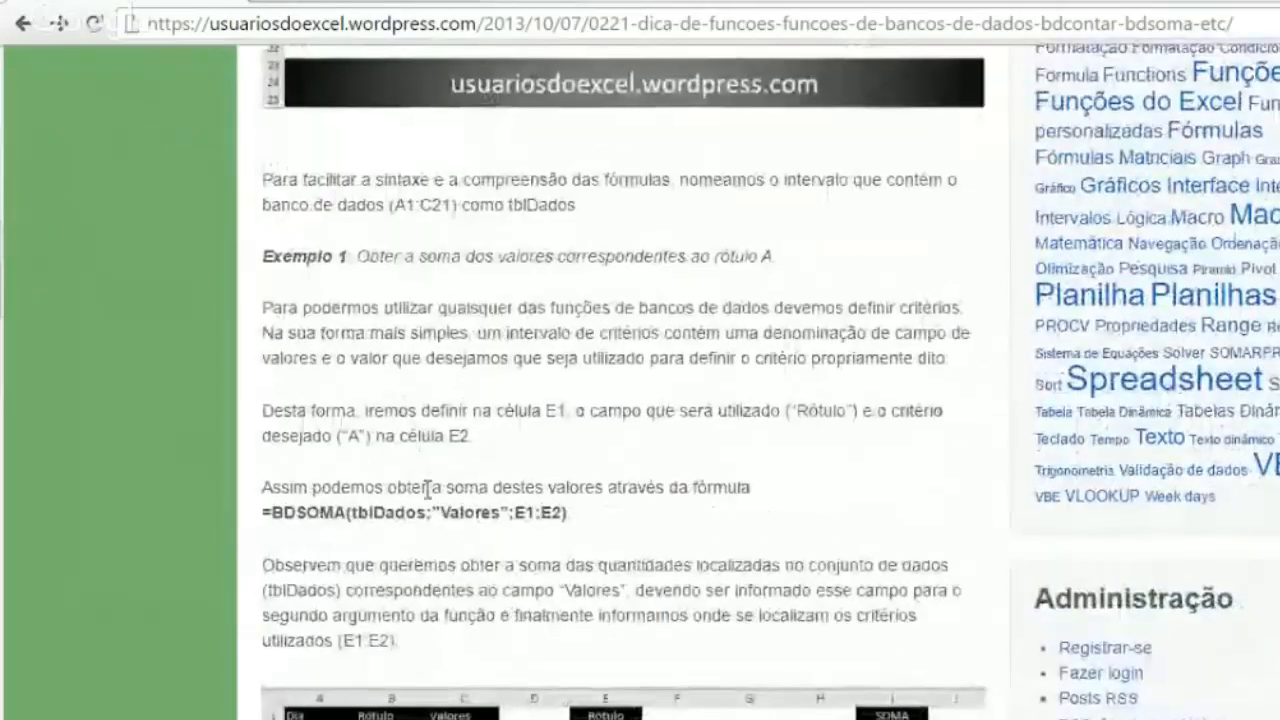
scroll(533, 450, down, 10)
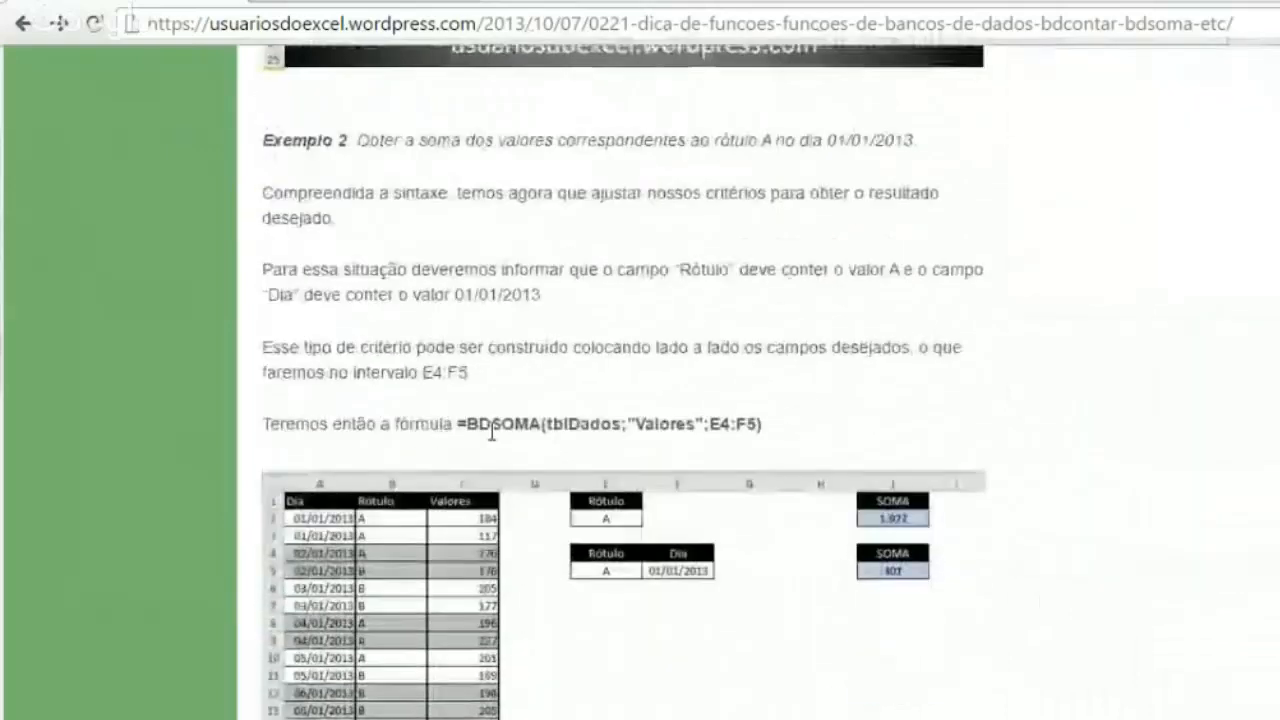
scroll(491, 430, down, 7)
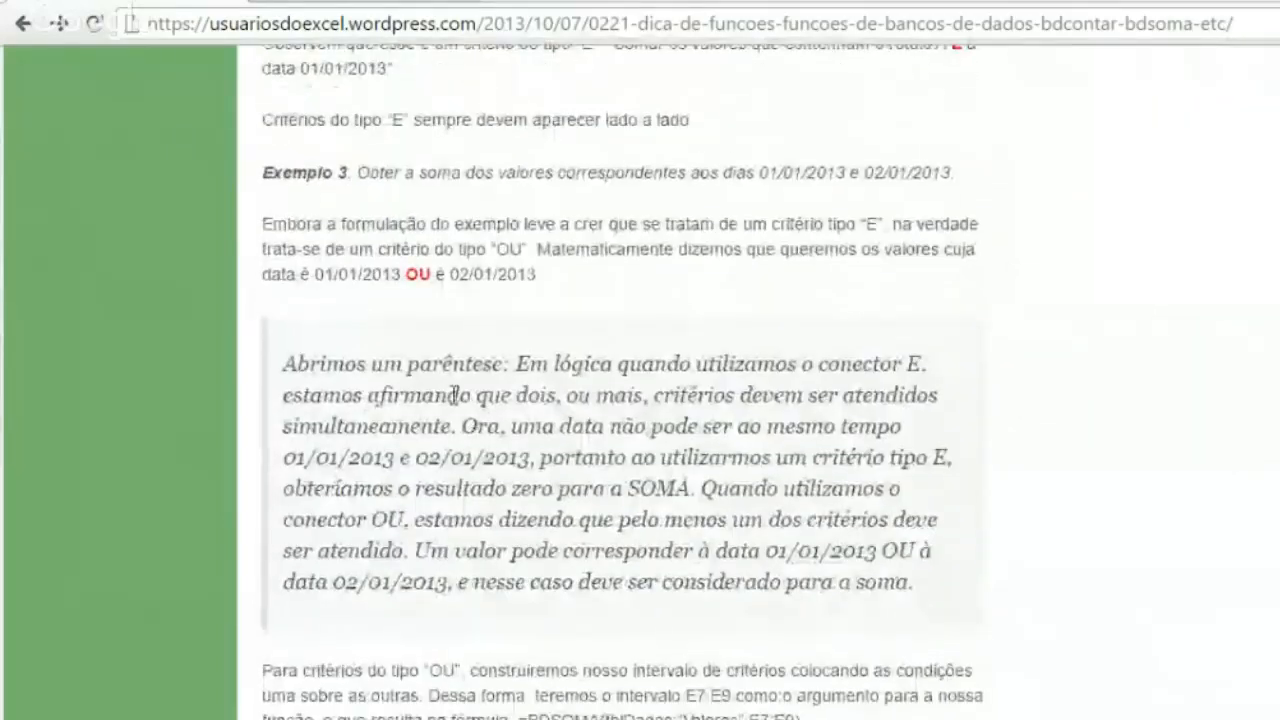
double_click(416, 272)
scroll(416, 272, down, 13)
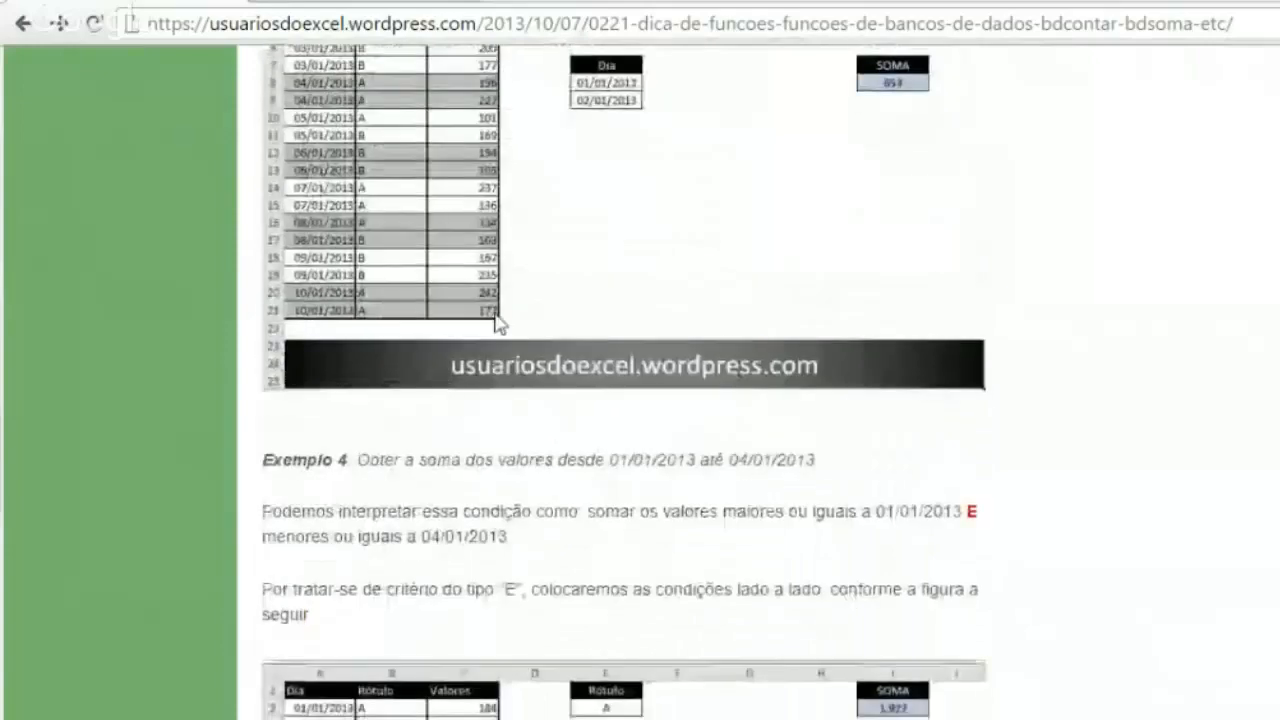
scroll(495, 323, down, 12)
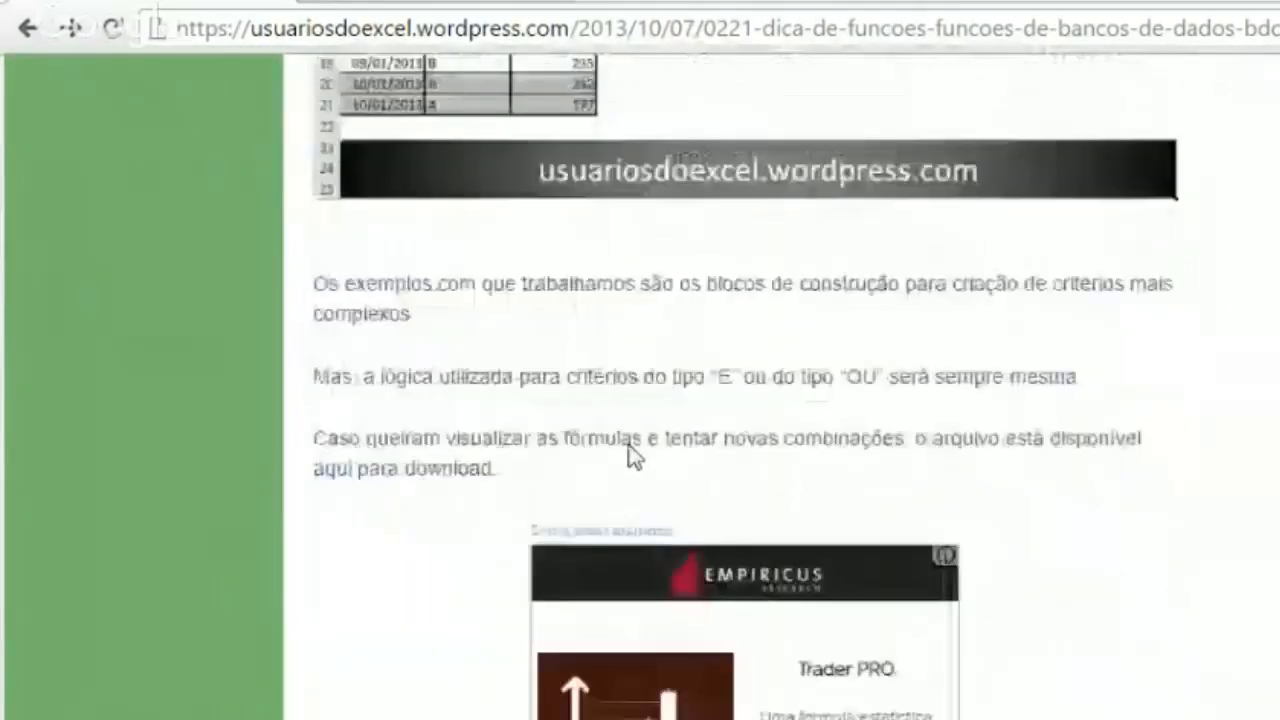
View the Ex 30 Days Video #12 page on YouTube and return to the beginning of the database functions article.
click(525, 8)
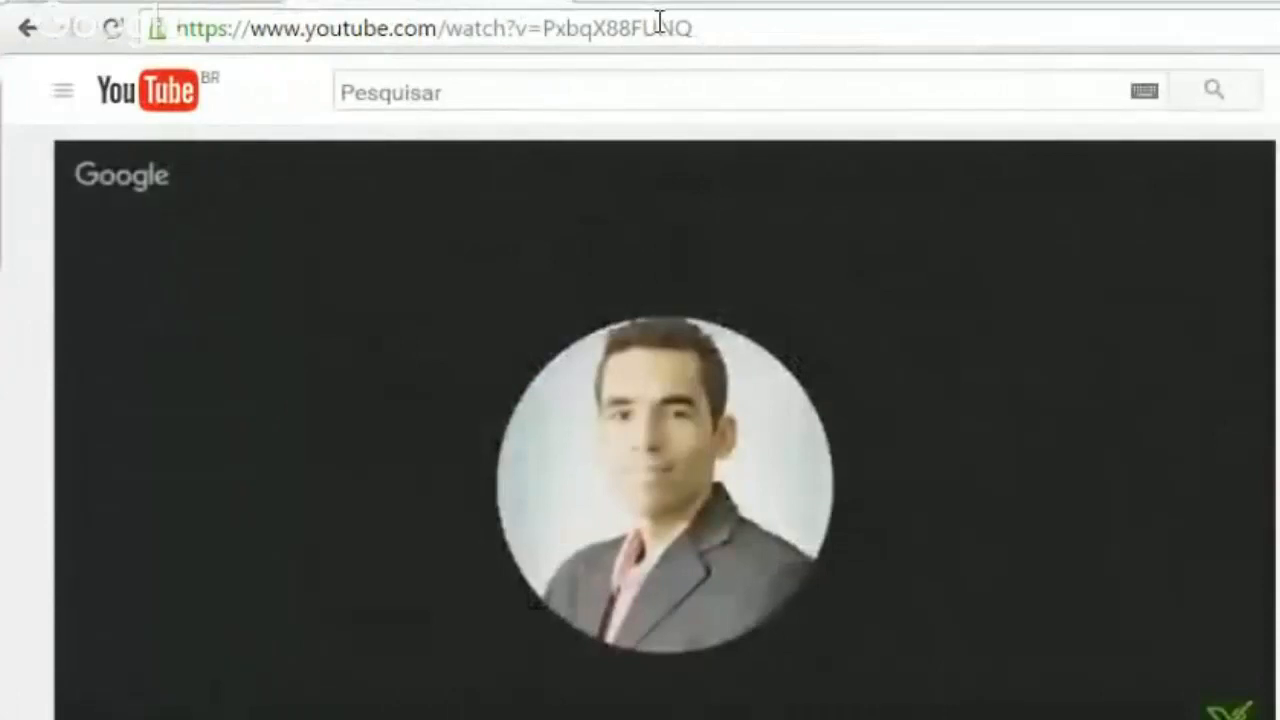
scroll(665, 420, down, 3)
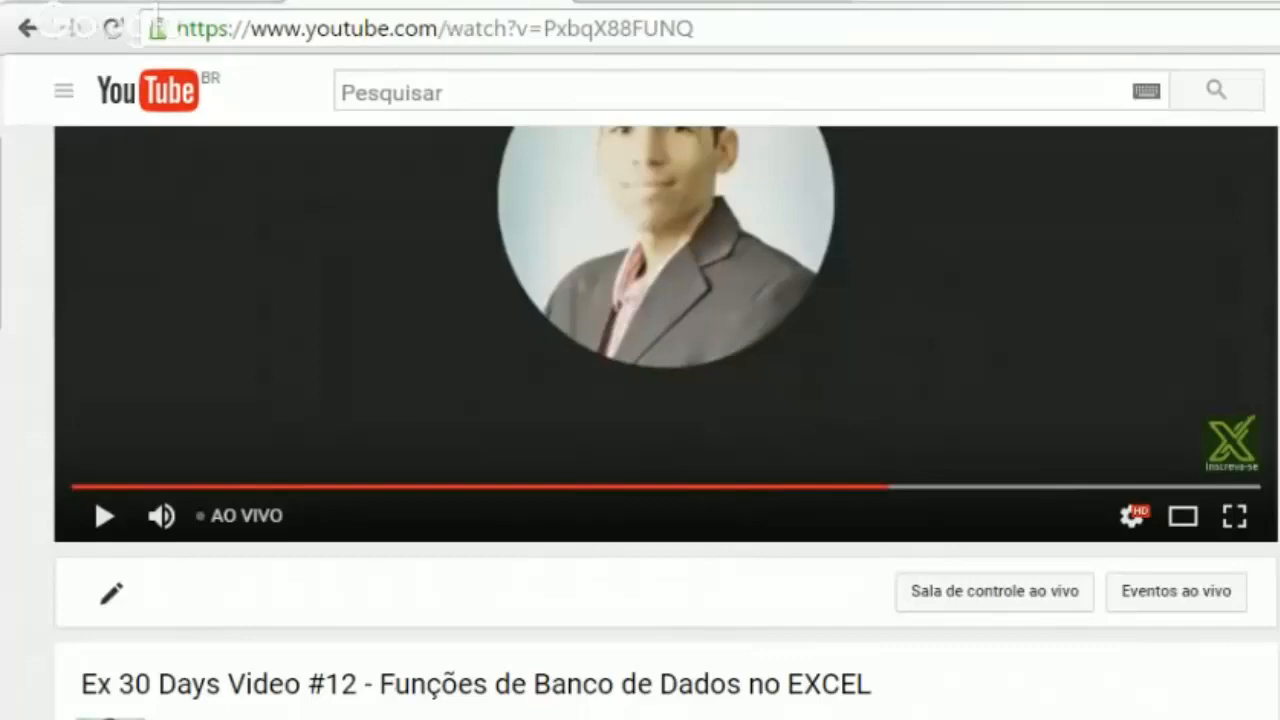
click(455, 10)
scroll(748, 460, down, 10)
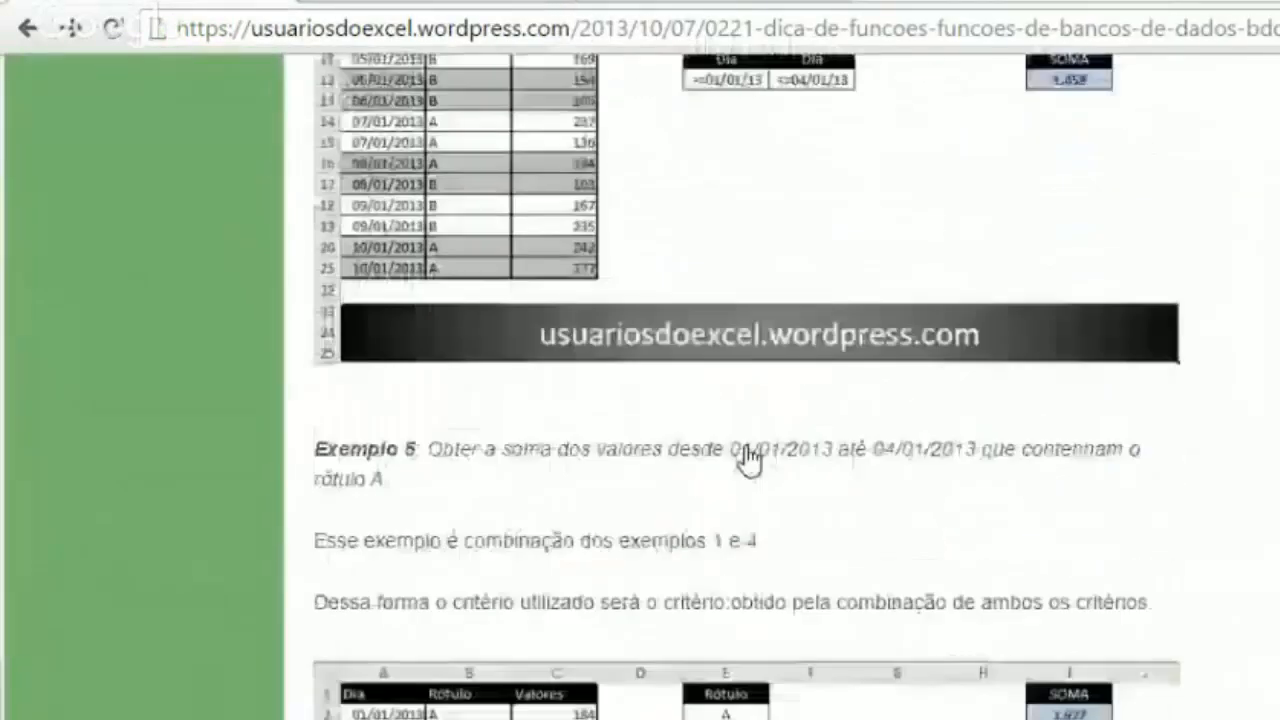
scroll(748, 460, up, 15)
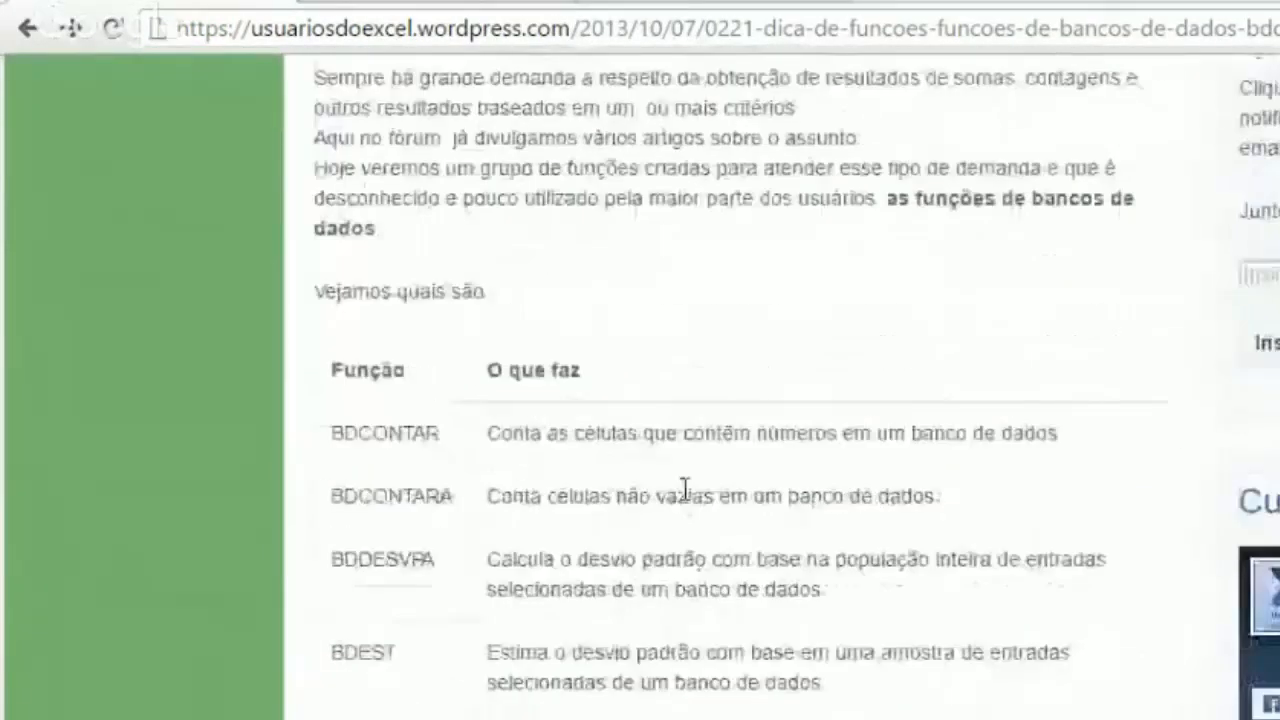
scroll(685, 487, up, 5)
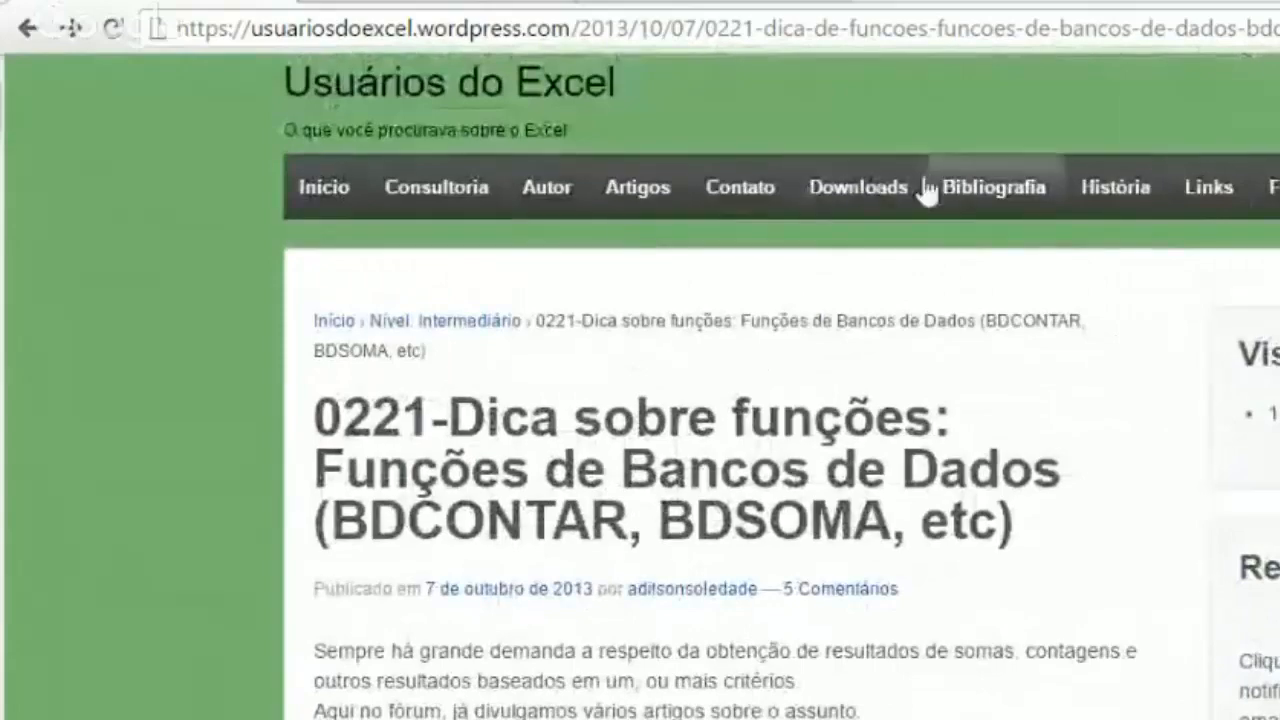
Open the blog's Autor page and look over the author's biography and contact details.
click(544, 180)
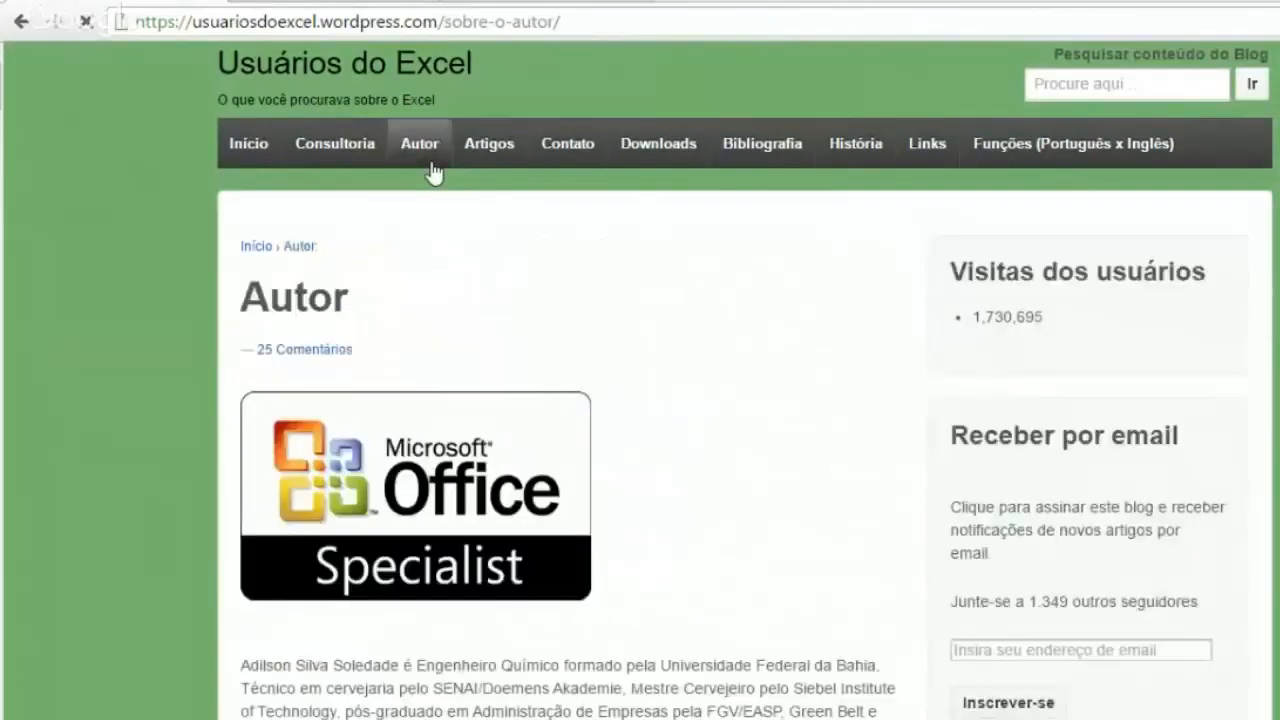
scroll(432, 200, down, 3)
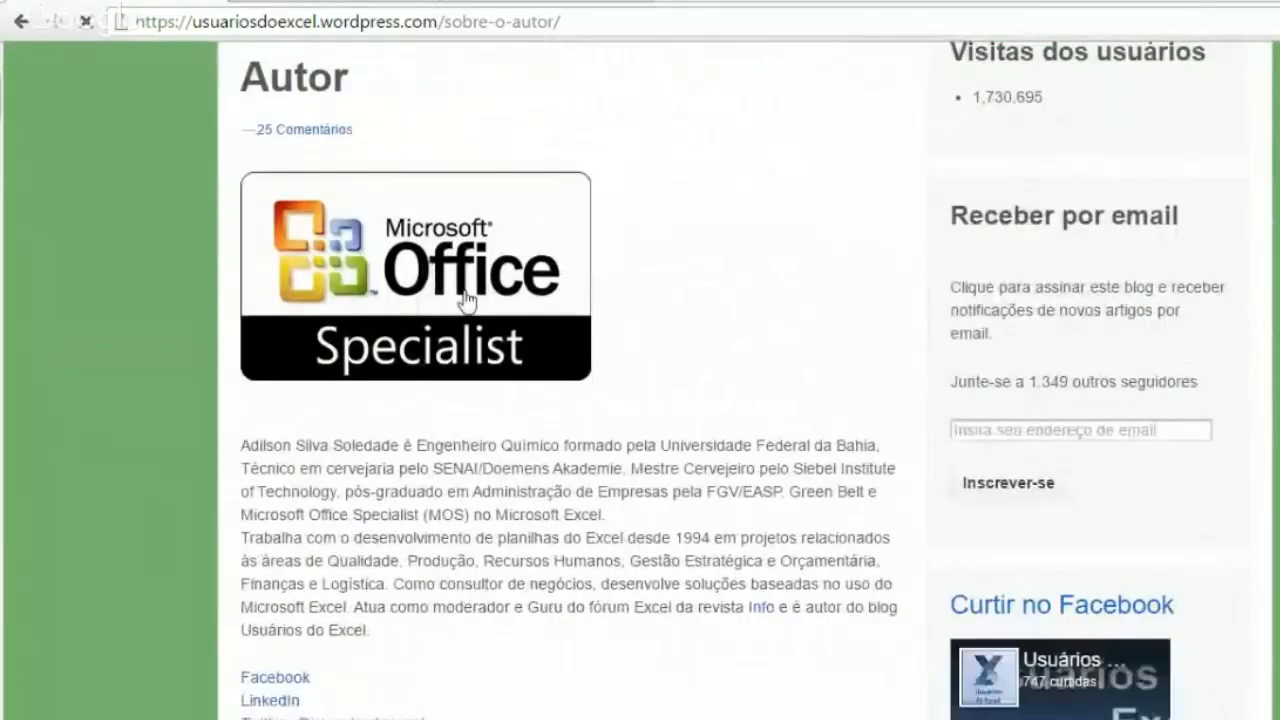
scroll(482, 368, down, 2)
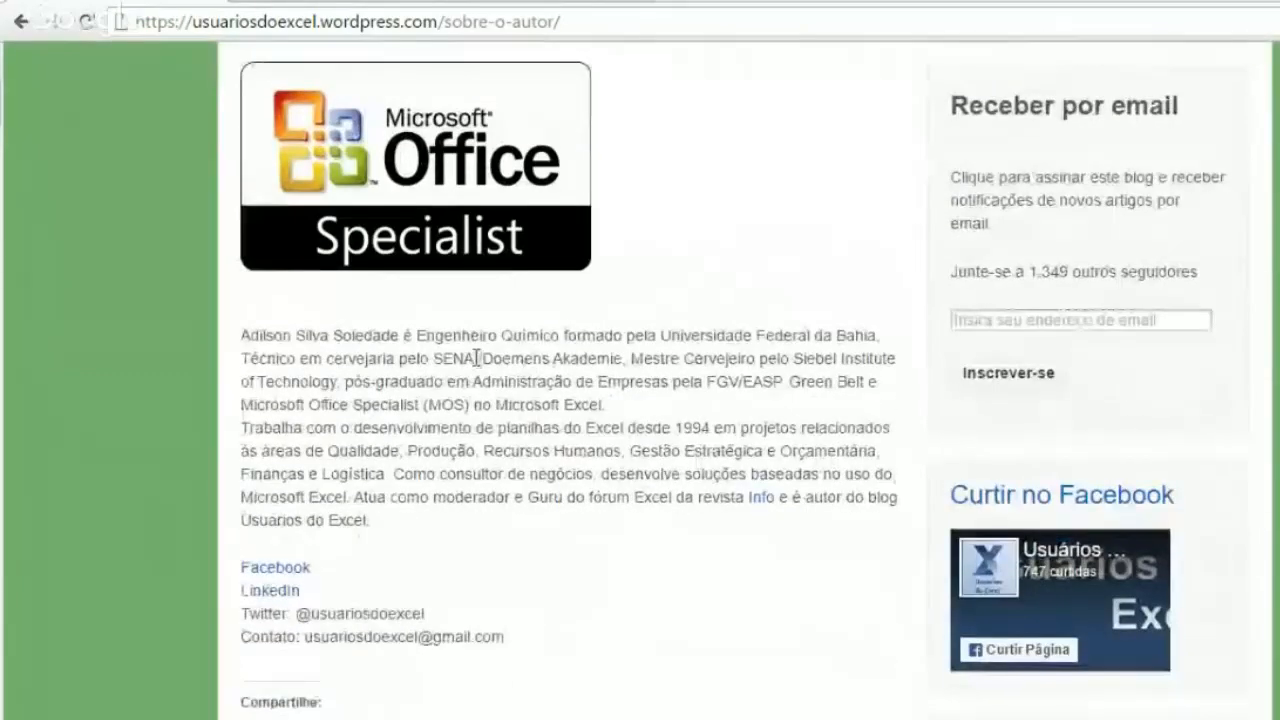
drag(262, 335, 342, 335)
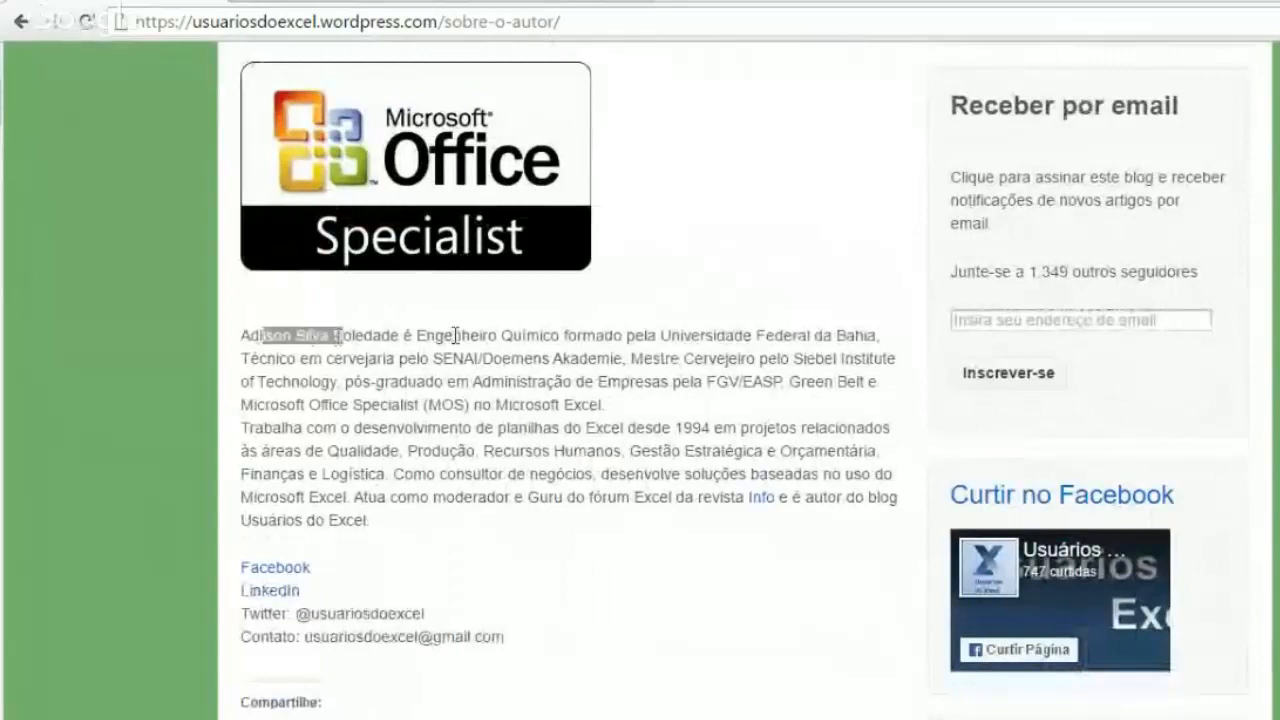
click(458, 335)
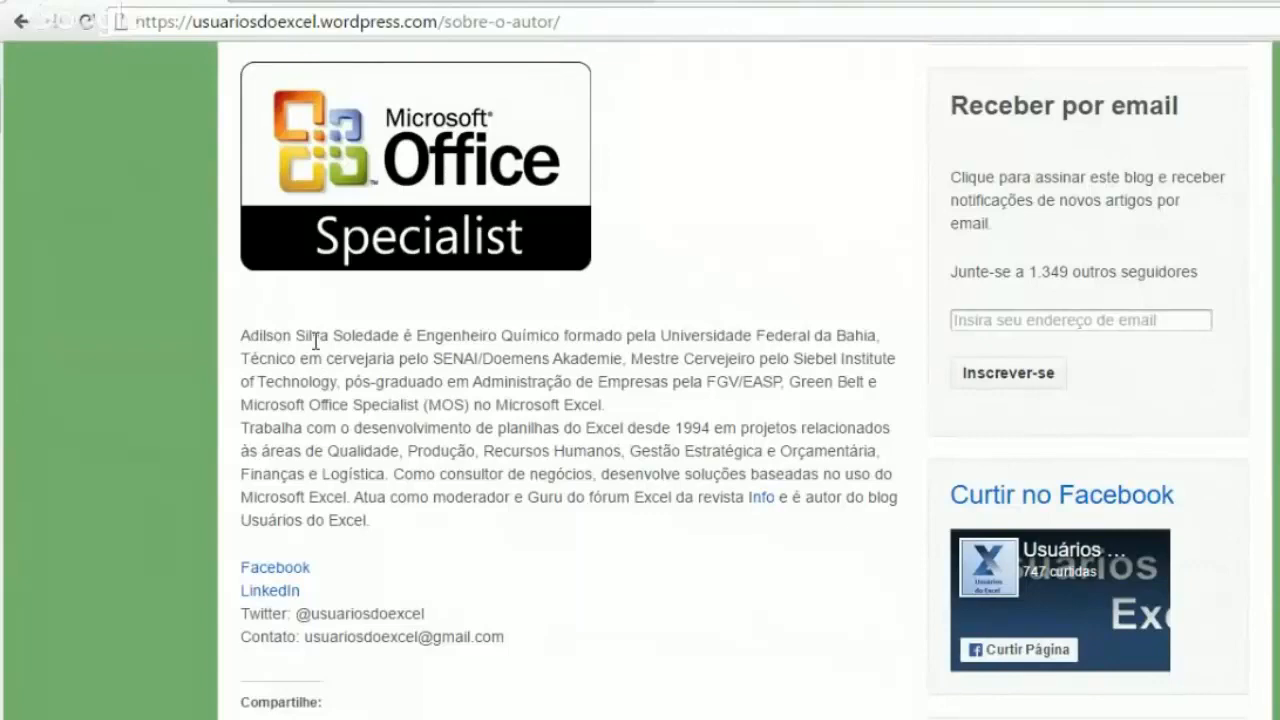
scroll(315, 341, down, 7)
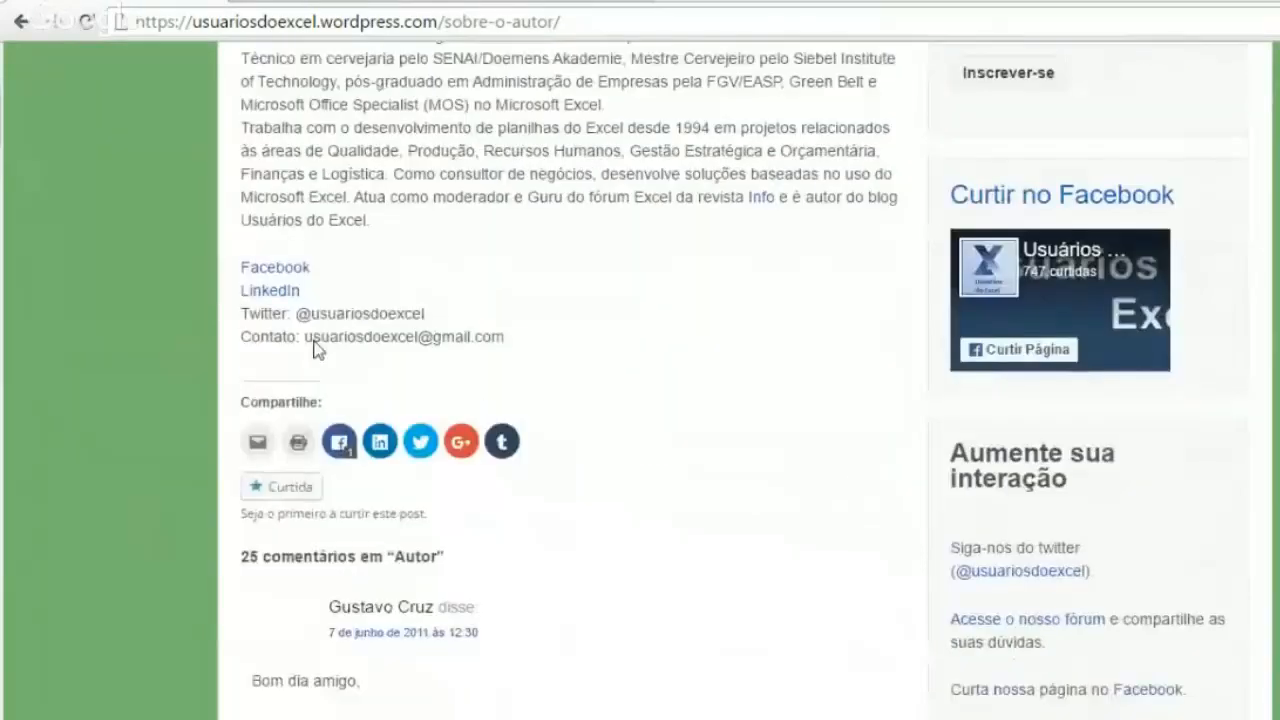
scroll(313, 348, up, 10)
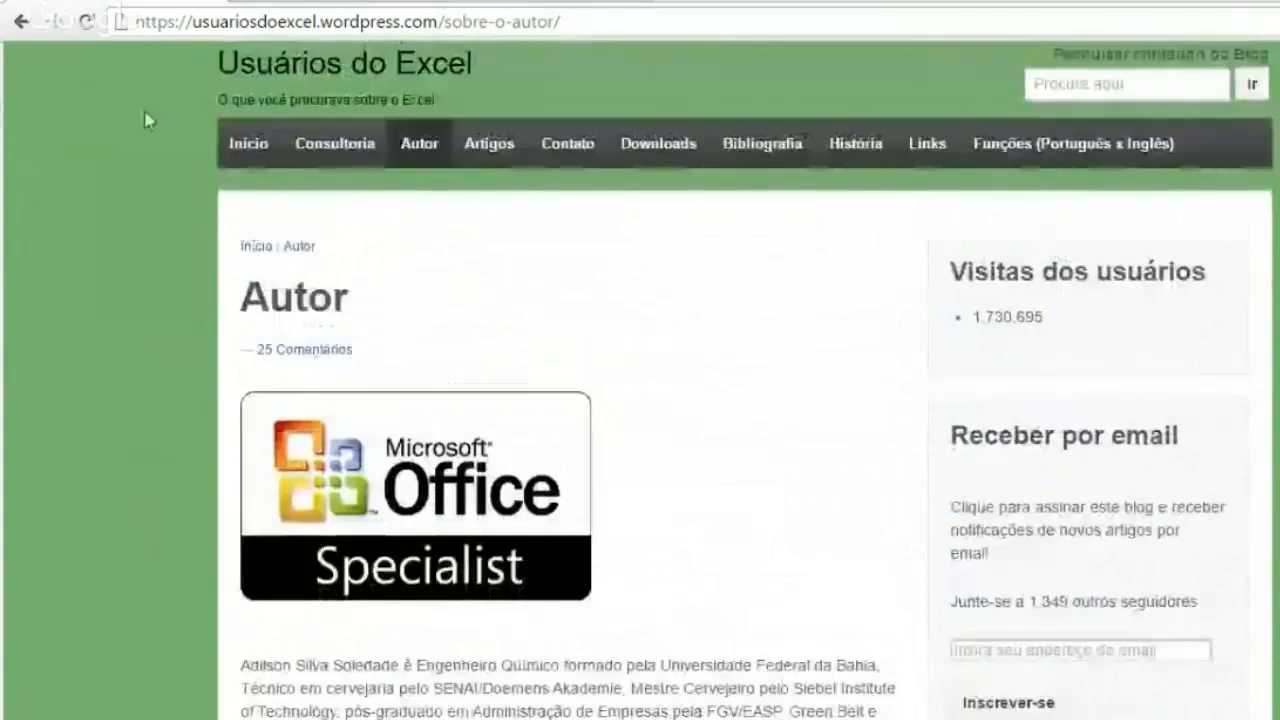
Leave the Autor page and look over the YouTube live video page's player and title area.
click(20, 21)
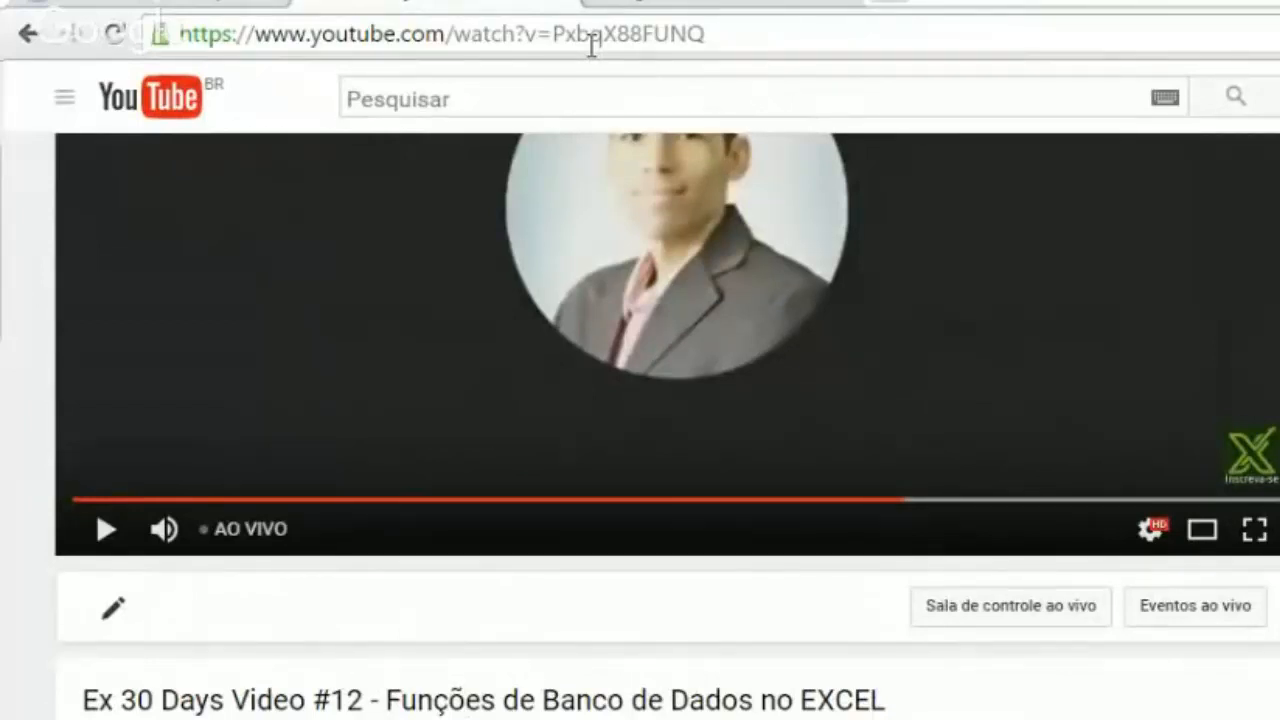
scroll(977, 556, down, 3)
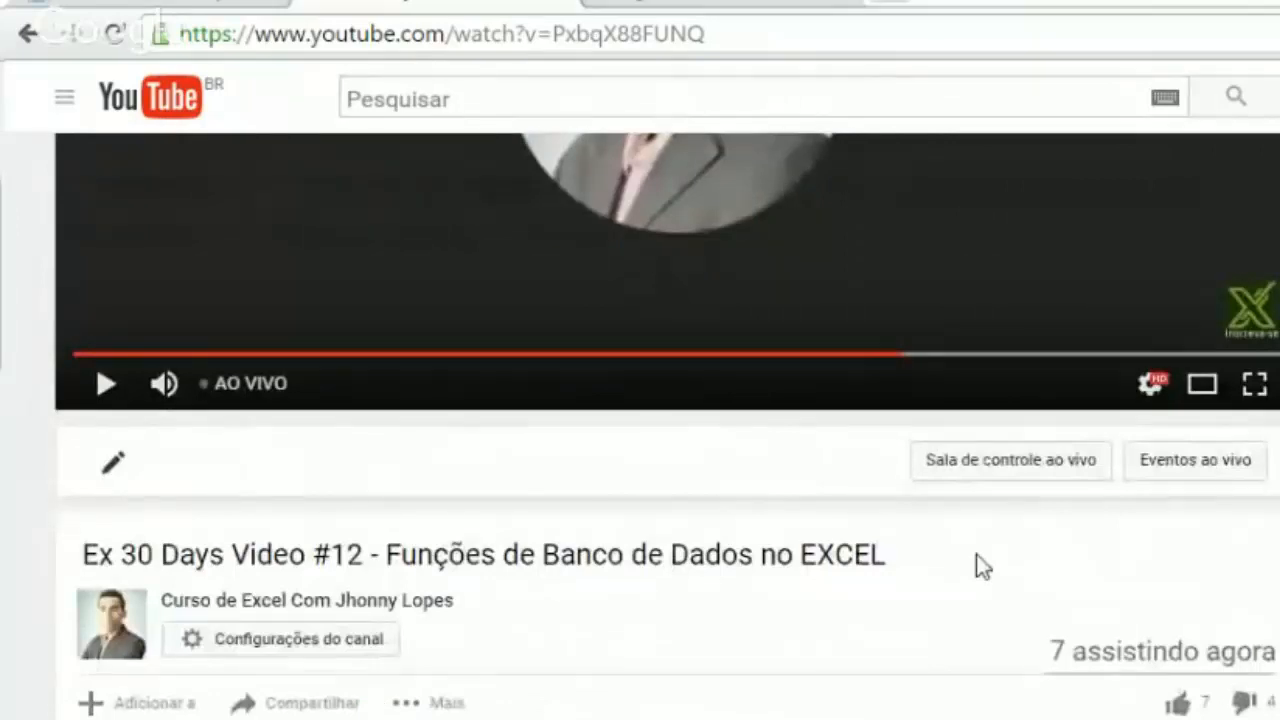
scroll(976, 554, up, 9)
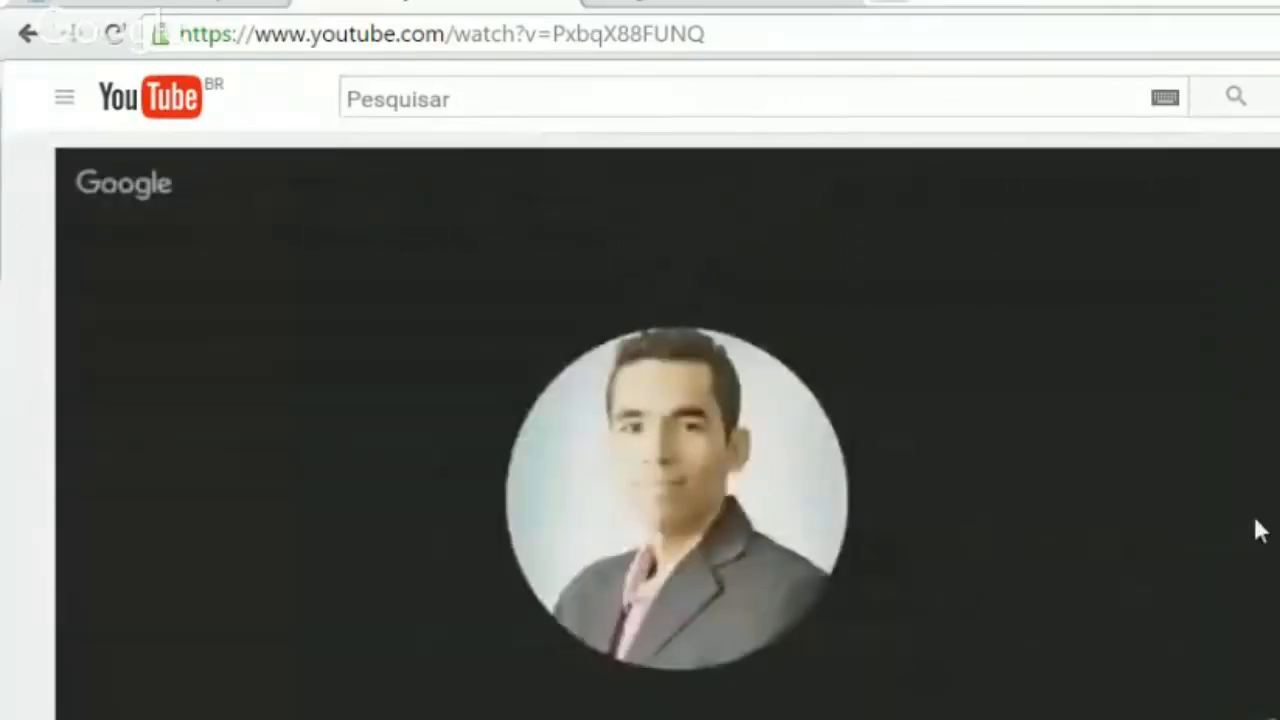
scroll(1262, 528, down, 6)
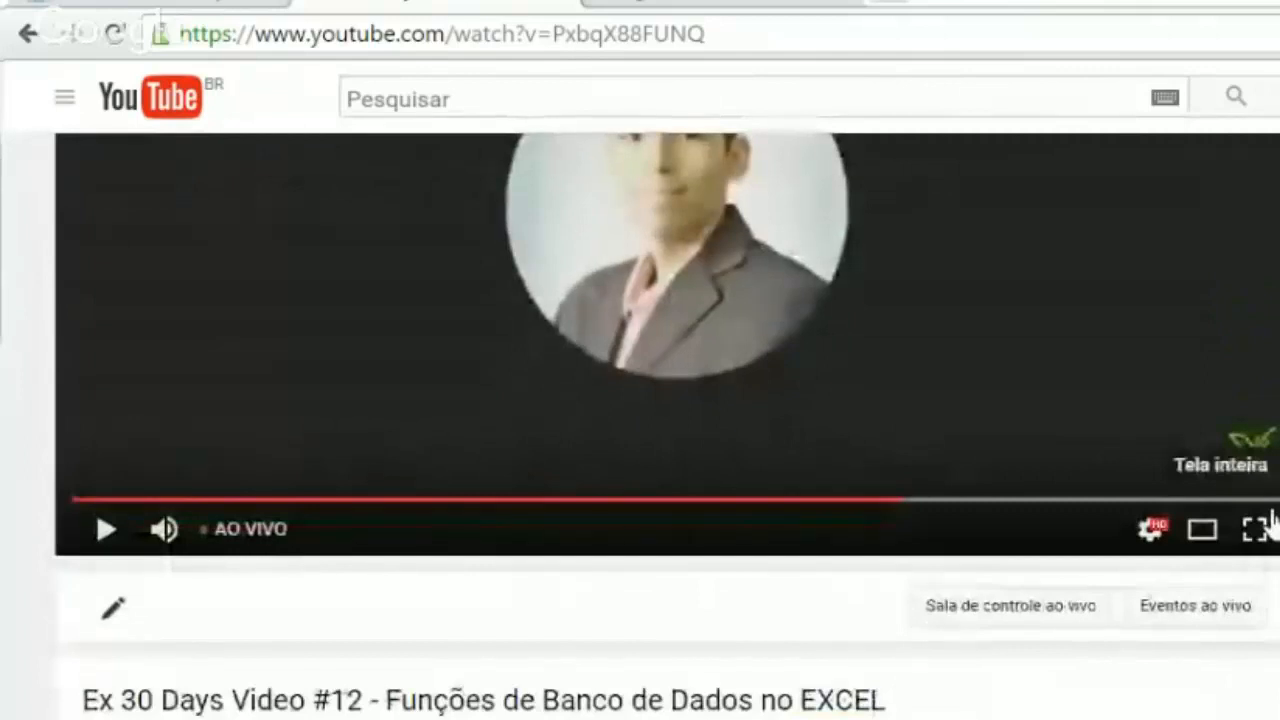